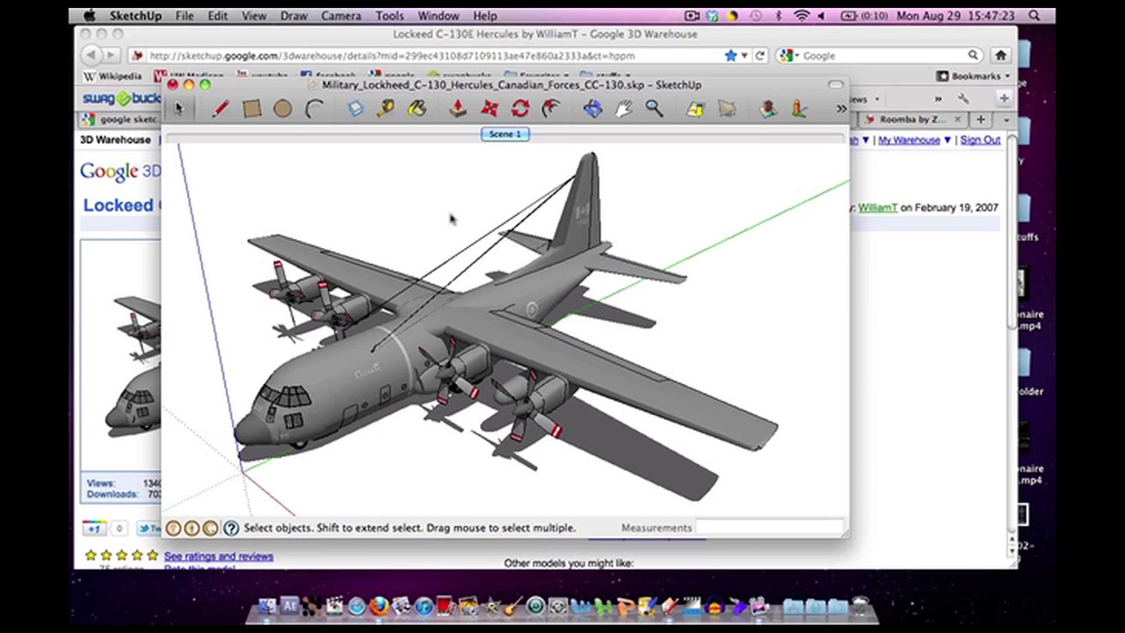
{"action": "left_click_drag", "start_coordinate": [534, 87], "coordinate": [435, 31]}
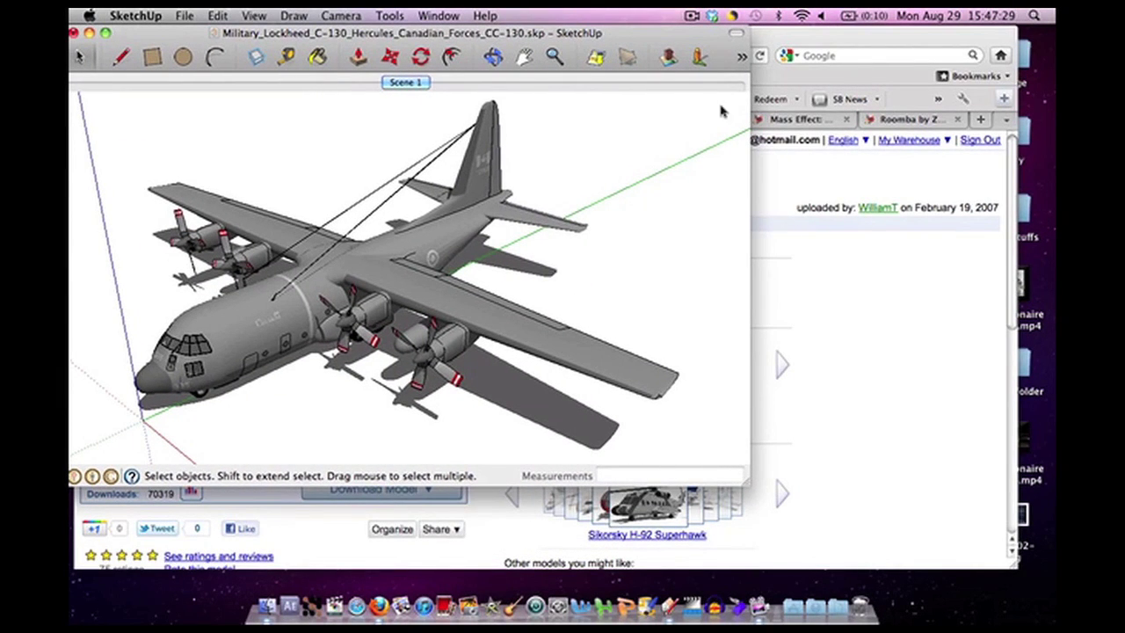
{"action": "left_click_drag", "start_coordinate": [538, 40], "coordinate": [623, 67]}
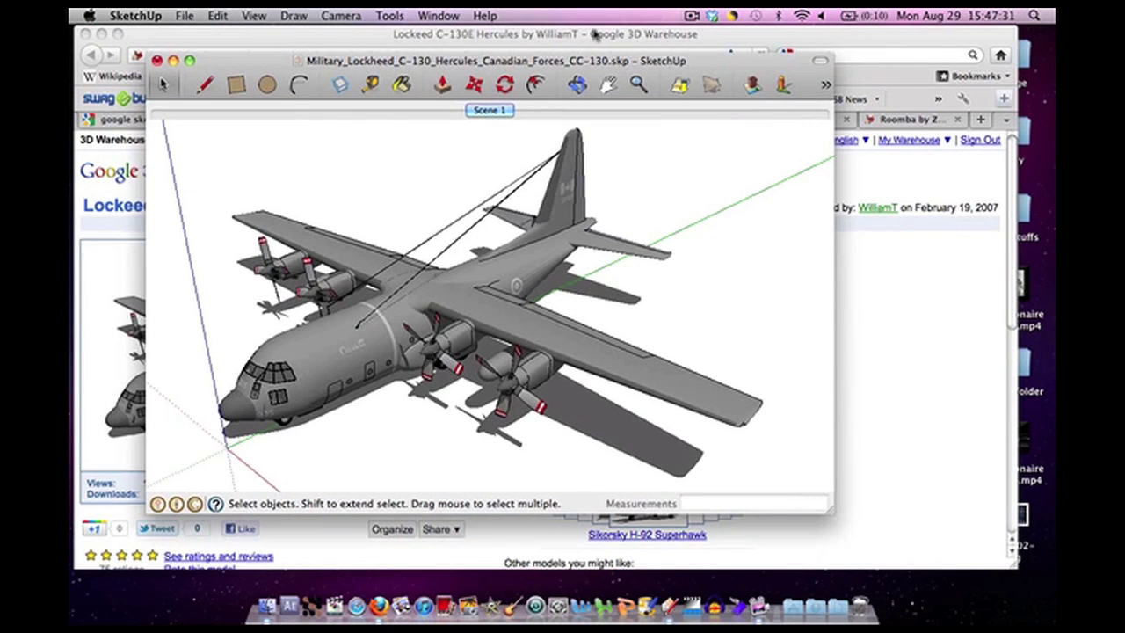
Switch to Firefox and view the Google SketchUp search results and the Download SketchUp page.
{"action": "left_click", "coordinate": [590, 33]}
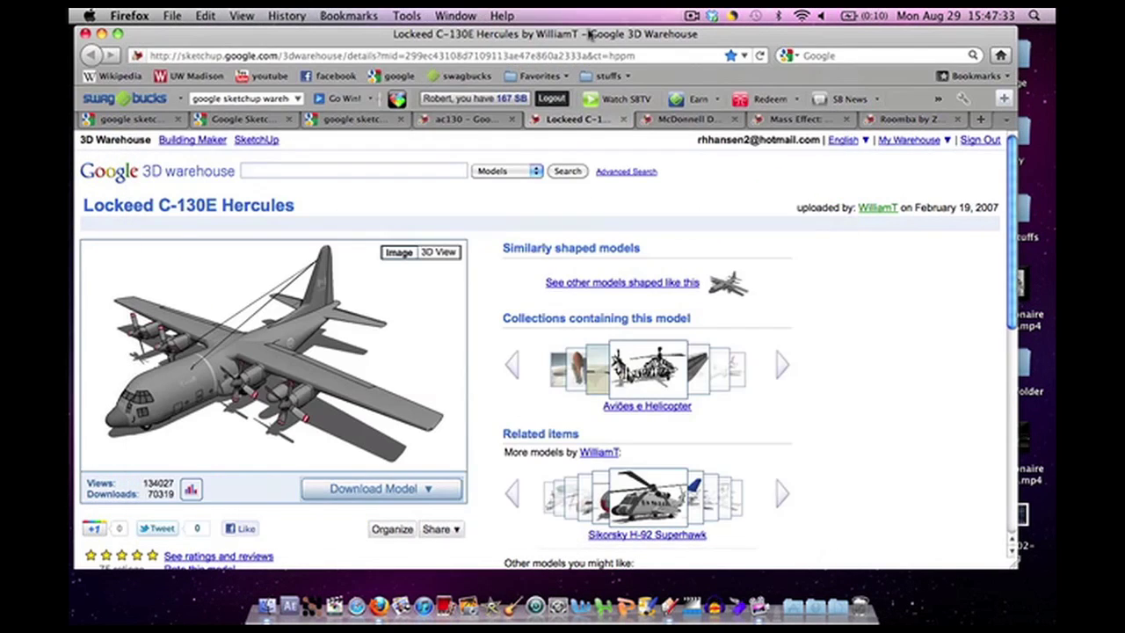
{"action": "left_click", "coordinate": [141, 120]}
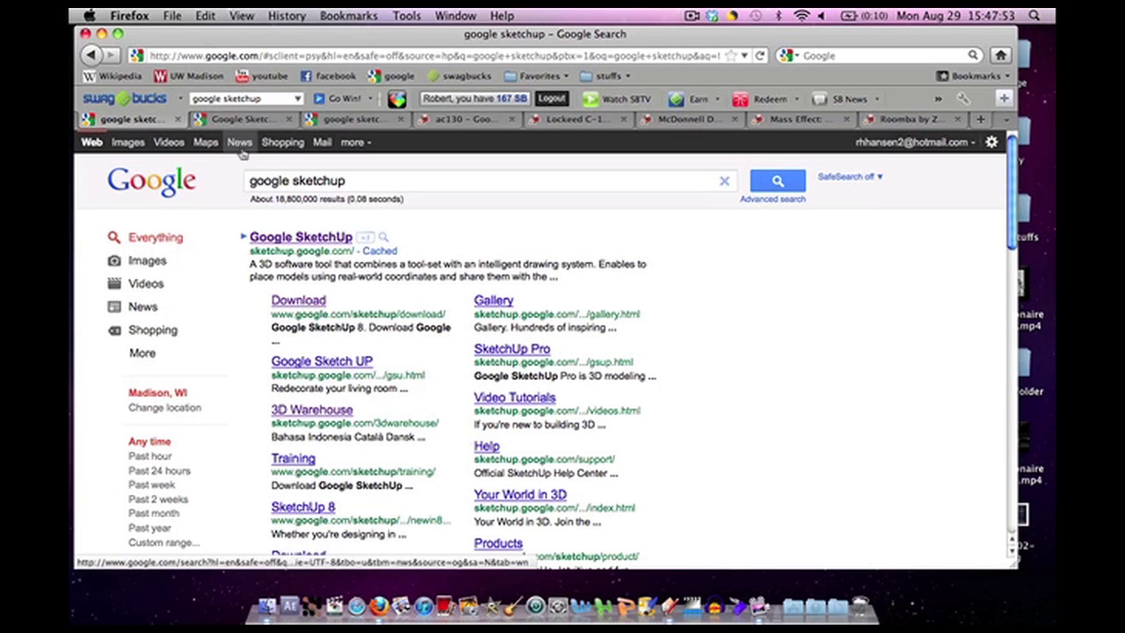
{"action": "left_click", "coordinate": [239, 120]}
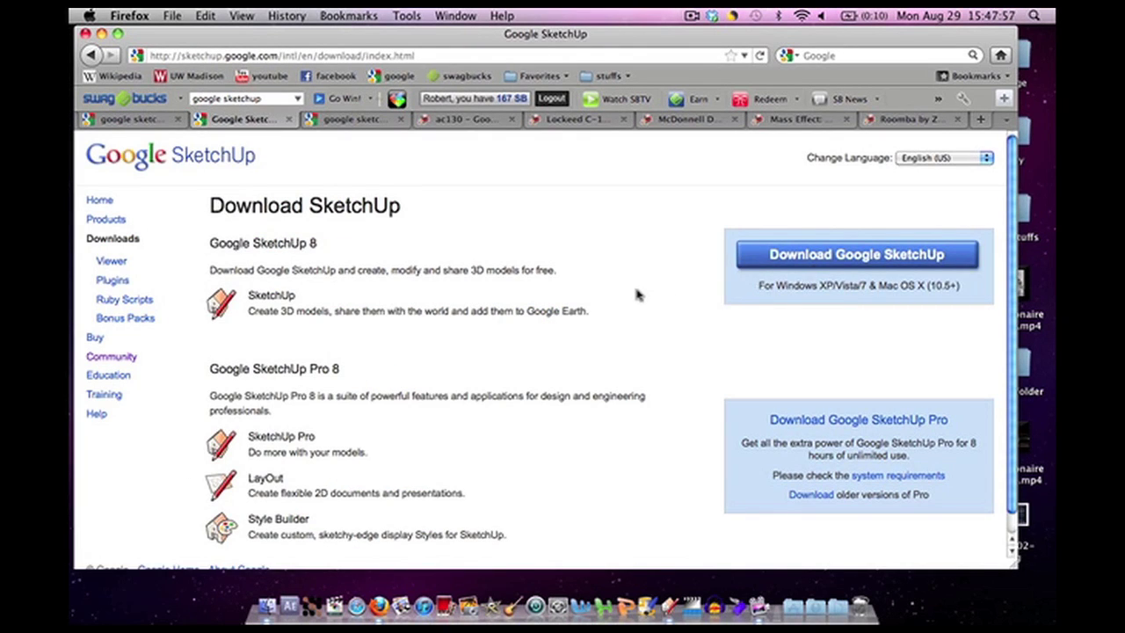
Open the 3D Warehouse site from the "google sketchup warehouse" search results and browse its home page collections.
{"action": "left_click", "coordinate": [347, 130]}
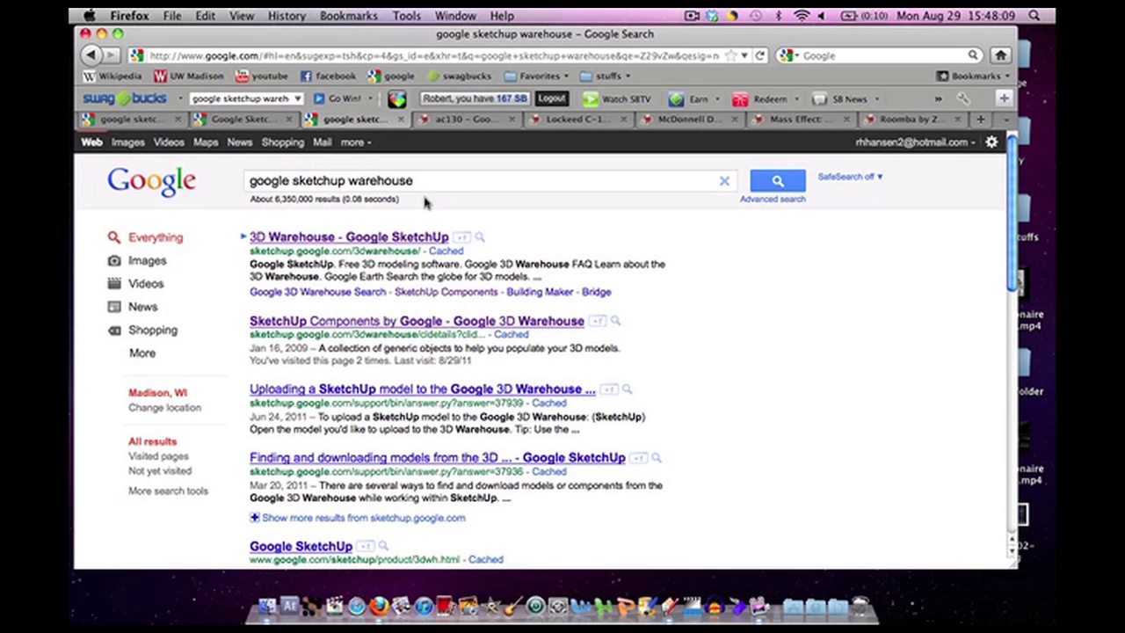
{"action": "left_click", "coordinate": [404, 239]}
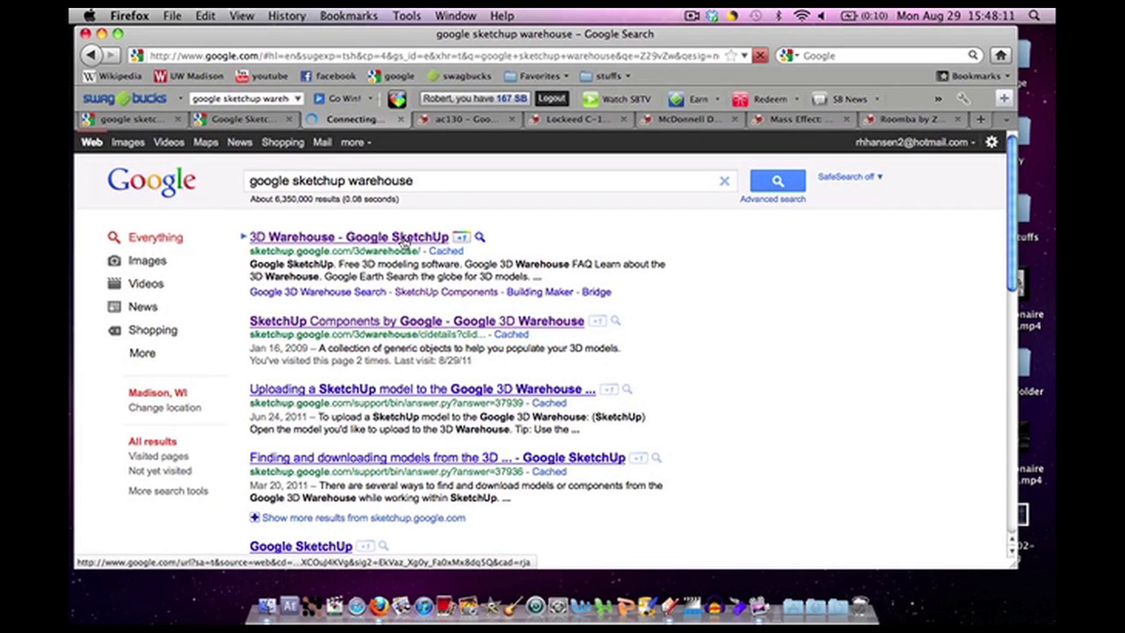
{"action": "scroll", "coordinate": [421, 308], "scroll_direction": "down", "scroll_amount": 5}
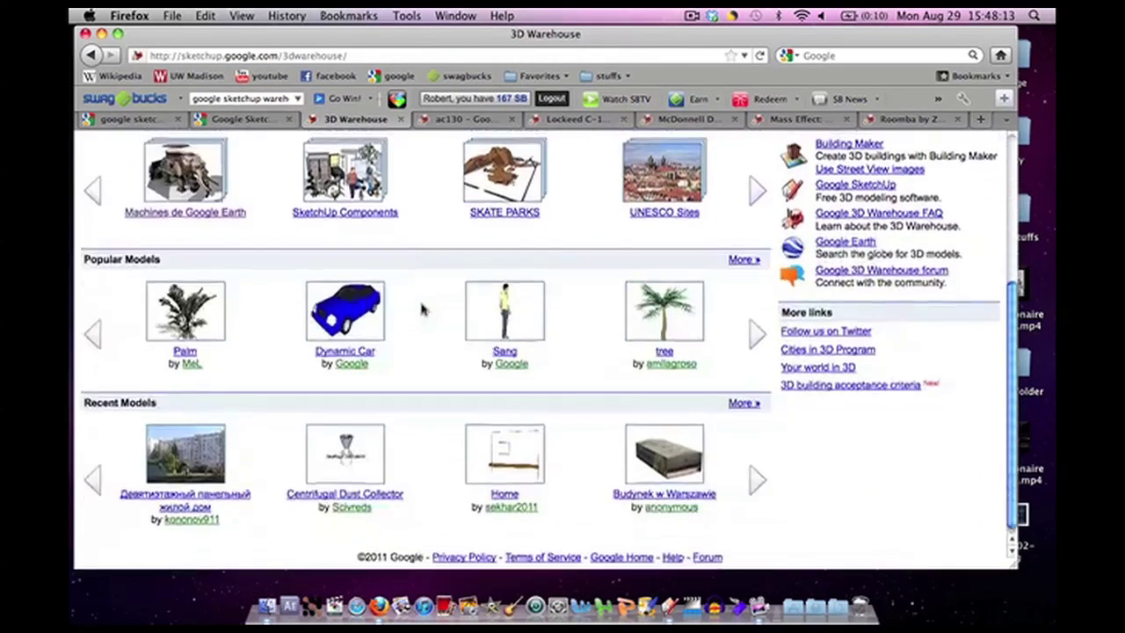
{"action": "scroll", "coordinate": [421, 308], "scroll_direction": "up", "scroll_amount": 4}
{"action": "scroll", "coordinate": [421, 309], "scroll_direction": "up", "scroll_amount": 1}
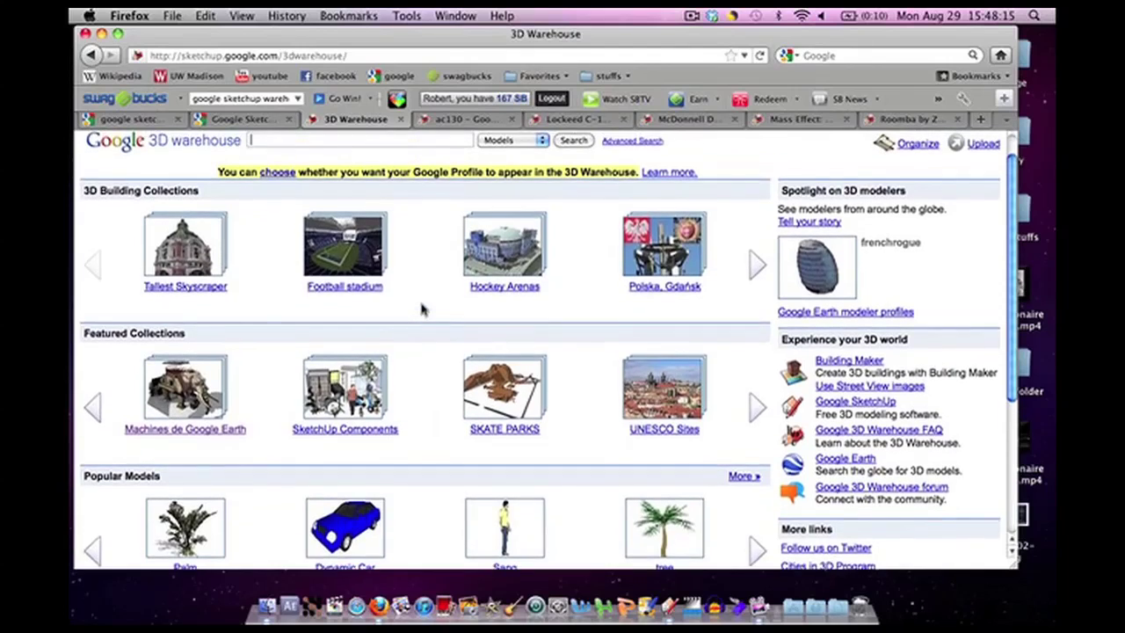
{"action": "scroll", "coordinate": [421, 308], "scroll_direction": "down", "scroll_amount": 2}
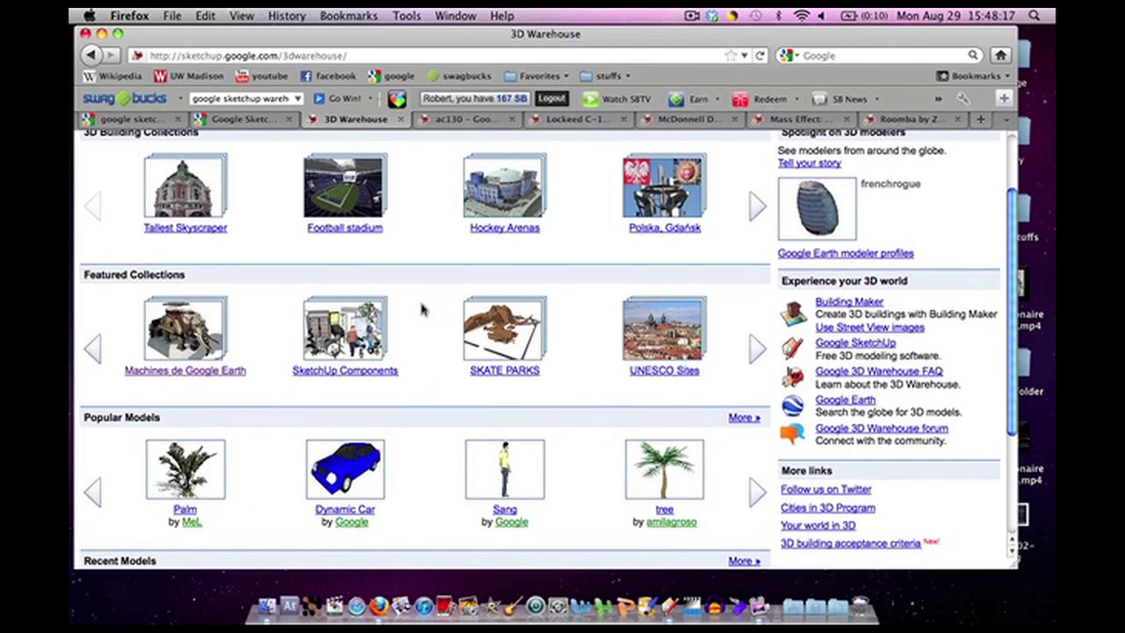
{"action": "scroll", "coordinate": [421, 309], "scroll_direction": "up", "scroll_amount": 3}
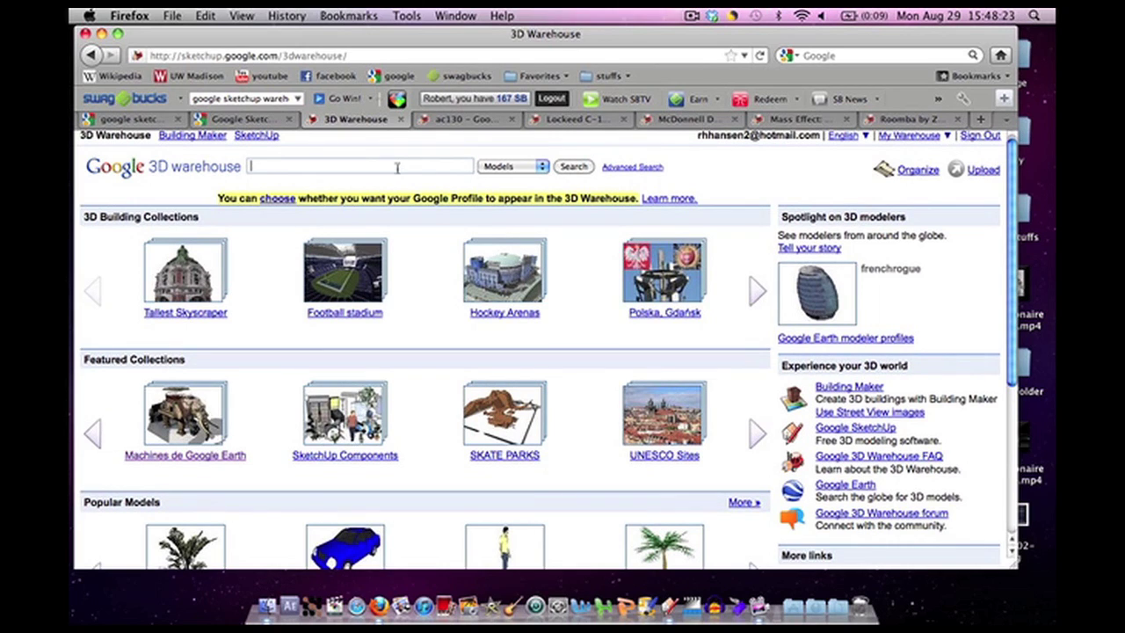
Search the 3D Warehouse for "ac130" models and look through the results page.
{"action": "type", "text": "ac"}
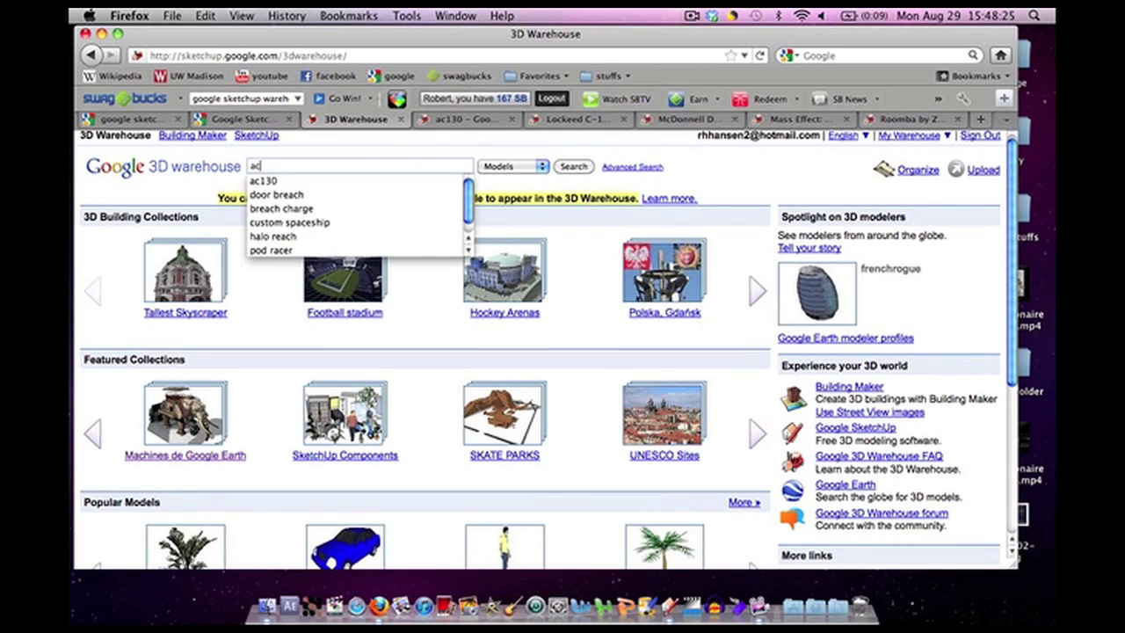
{"action": "type", "text": "130"}
{"action": "key", "text": "Return"}
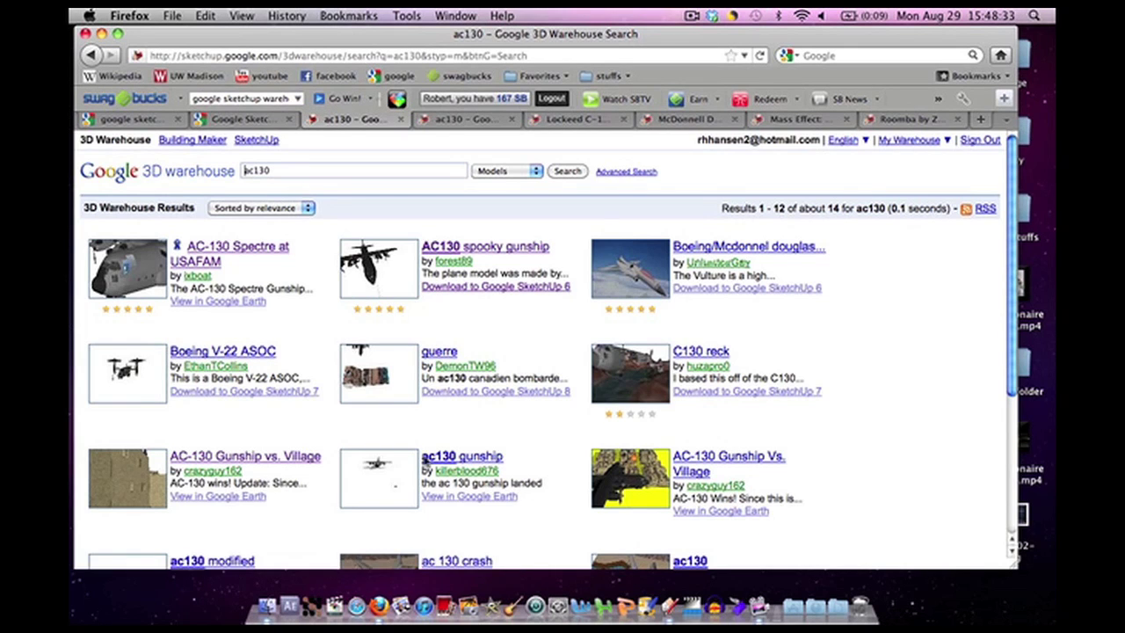
{"action": "scroll", "coordinate": [554, 432], "scroll_direction": "down", "scroll_amount": 5}
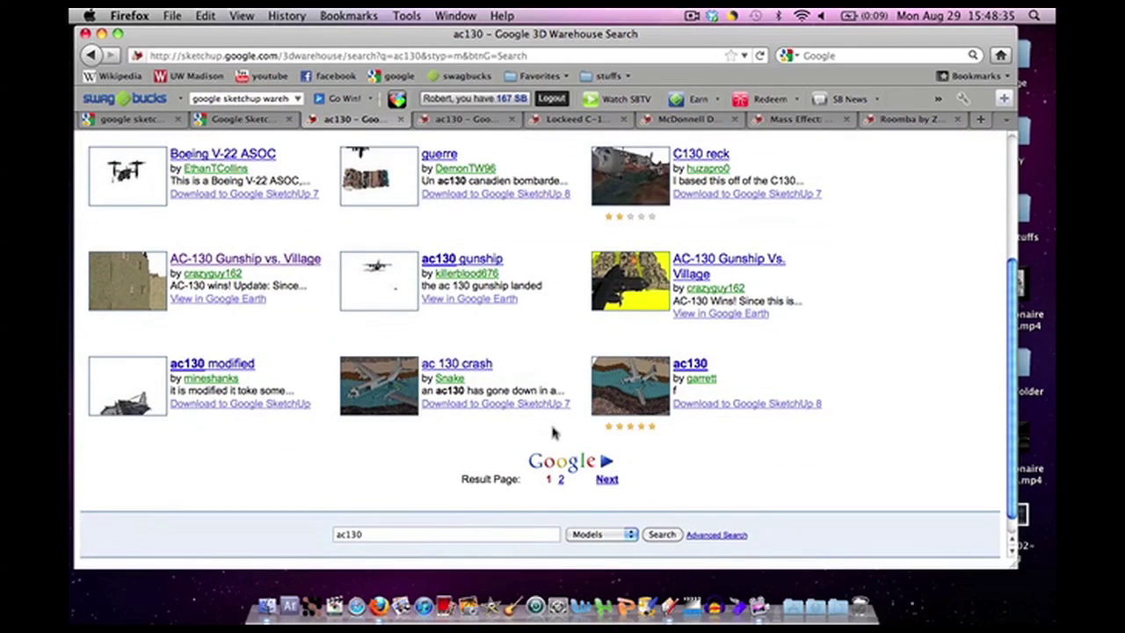
{"action": "scroll", "coordinate": [554, 431], "scroll_direction": "up", "scroll_amount": 5}
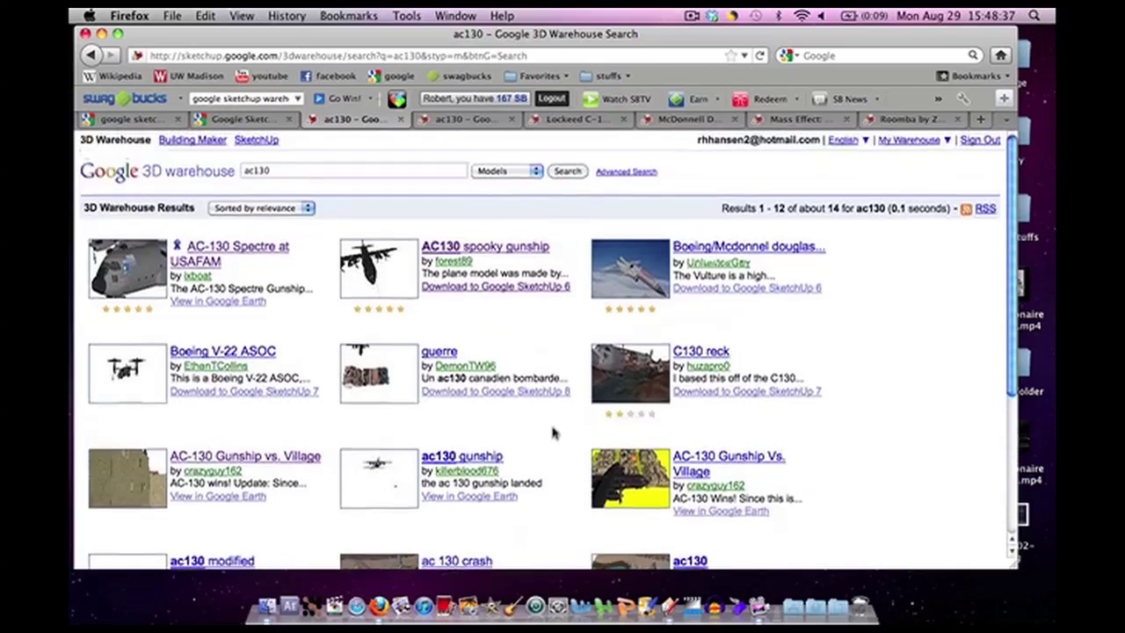
Preview the Lockeed C-130E Hercules model in 3D view, return to its image, and check its download options.
{"action": "left_click", "coordinate": [562, 121]}
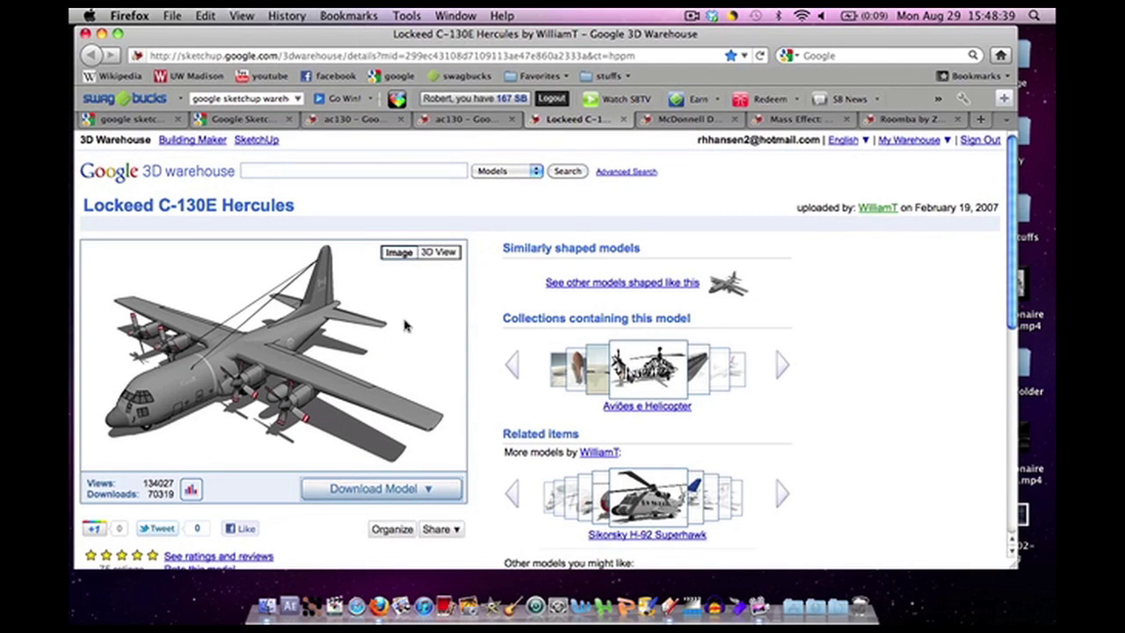
{"action": "left_click", "coordinate": [438, 252]}
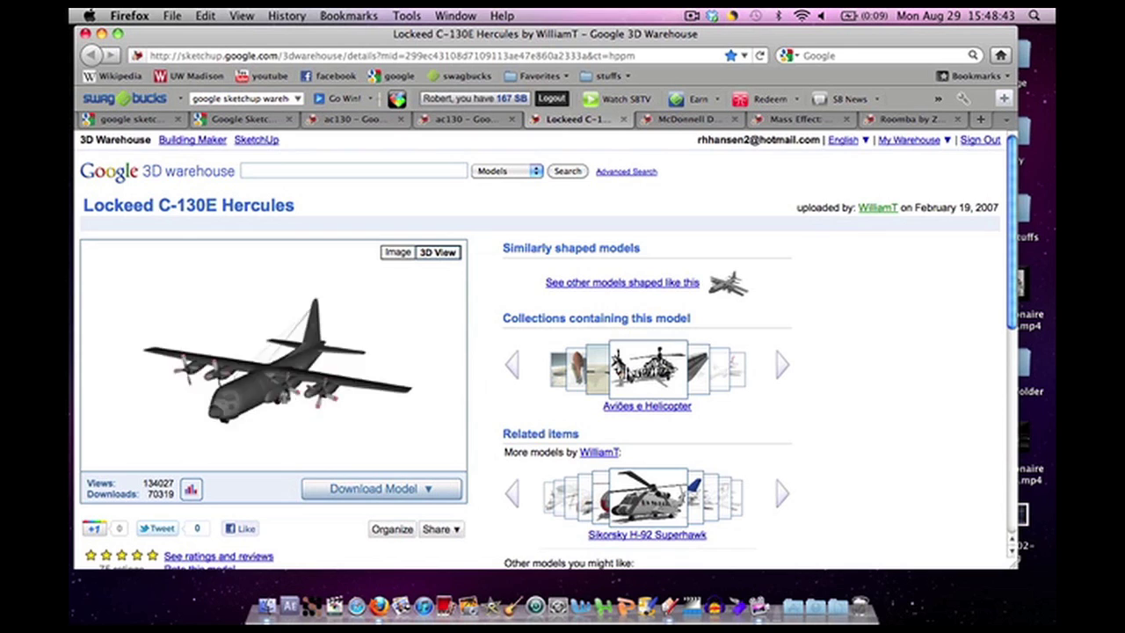
{"action": "left_click", "coordinate": [397, 253]}
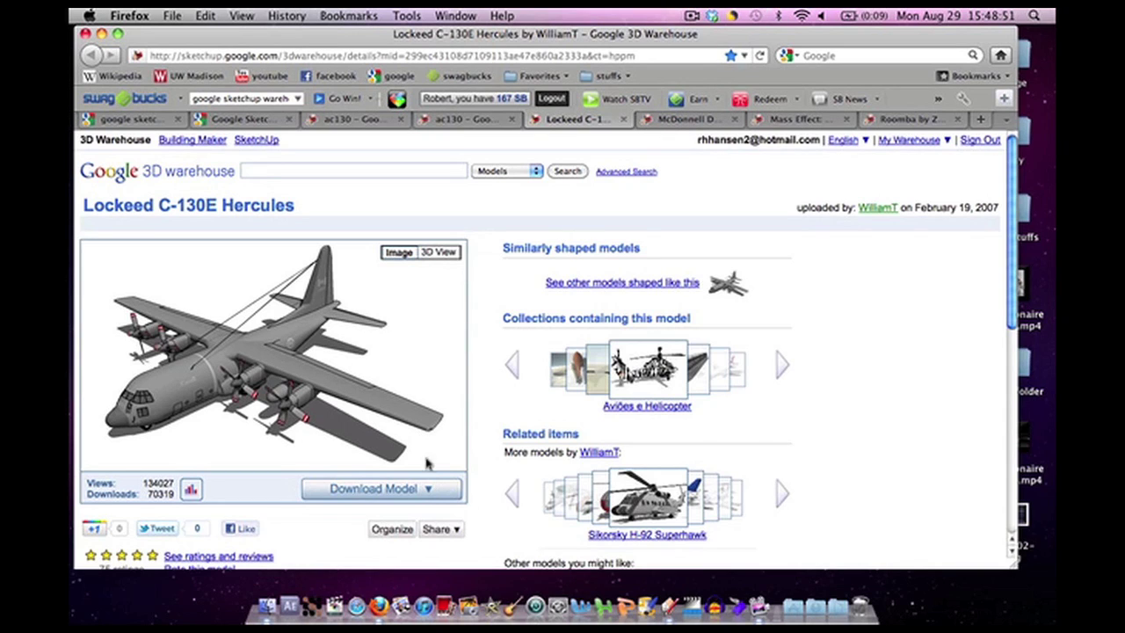
{"action": "left_click", "coordinate": [430, 491]}
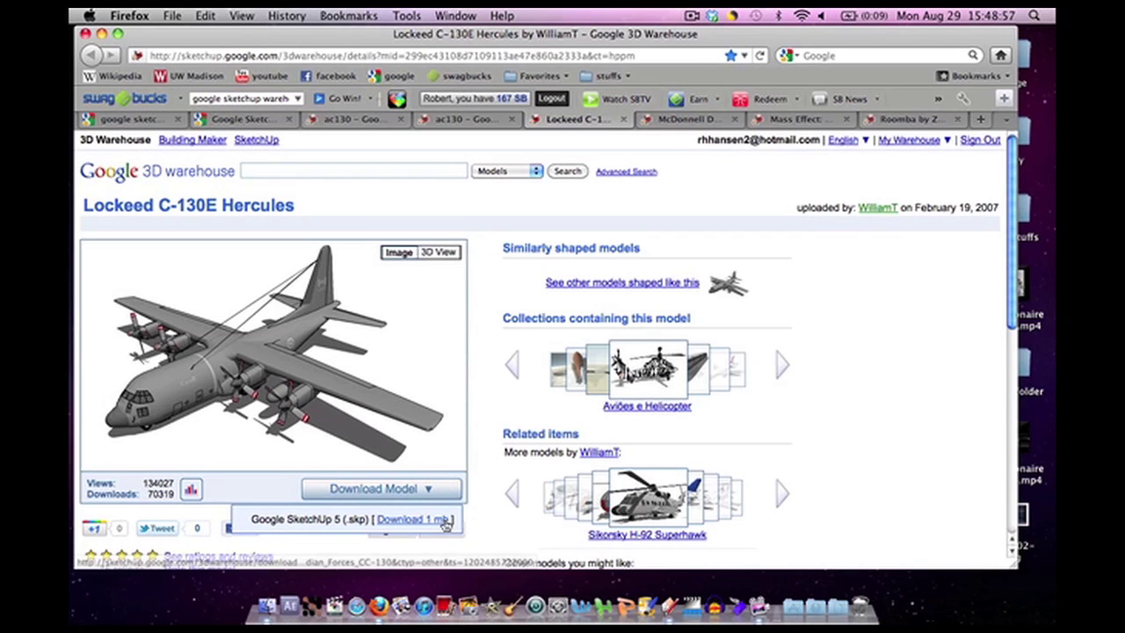
{"action": "left_click", "coordinate": [446, 315]}
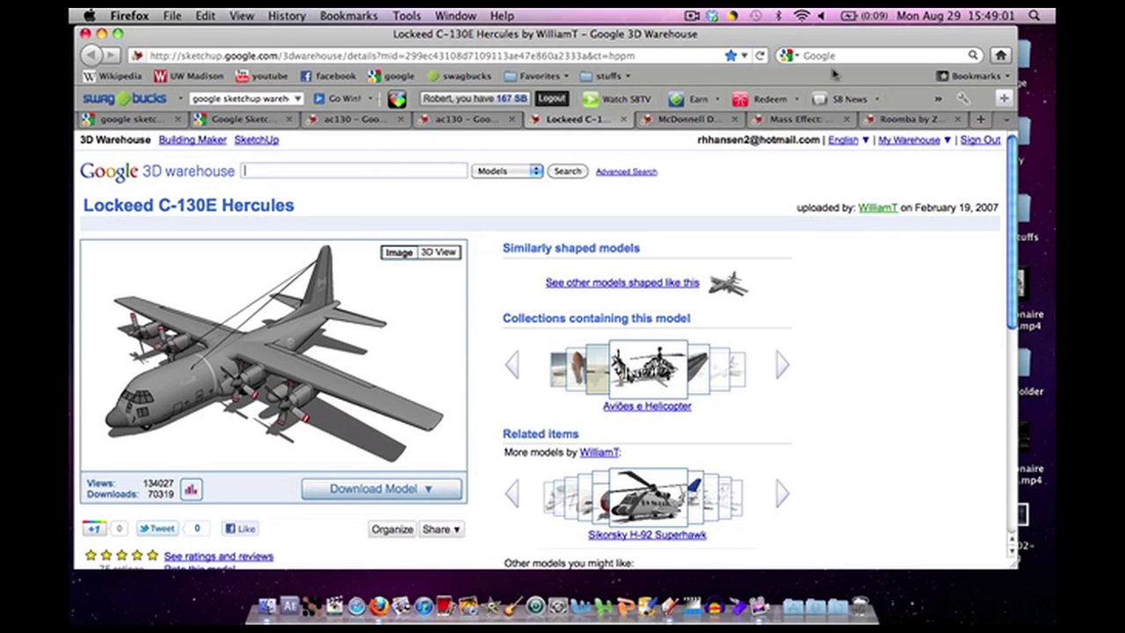
View the Mass Effect: SSV NORMANDY model page and rotate the ship in 3D view.
{"action": "left_click", "coordinate": [684, 126]}
{"action": "left_click", "coordinate": [794, 121]}
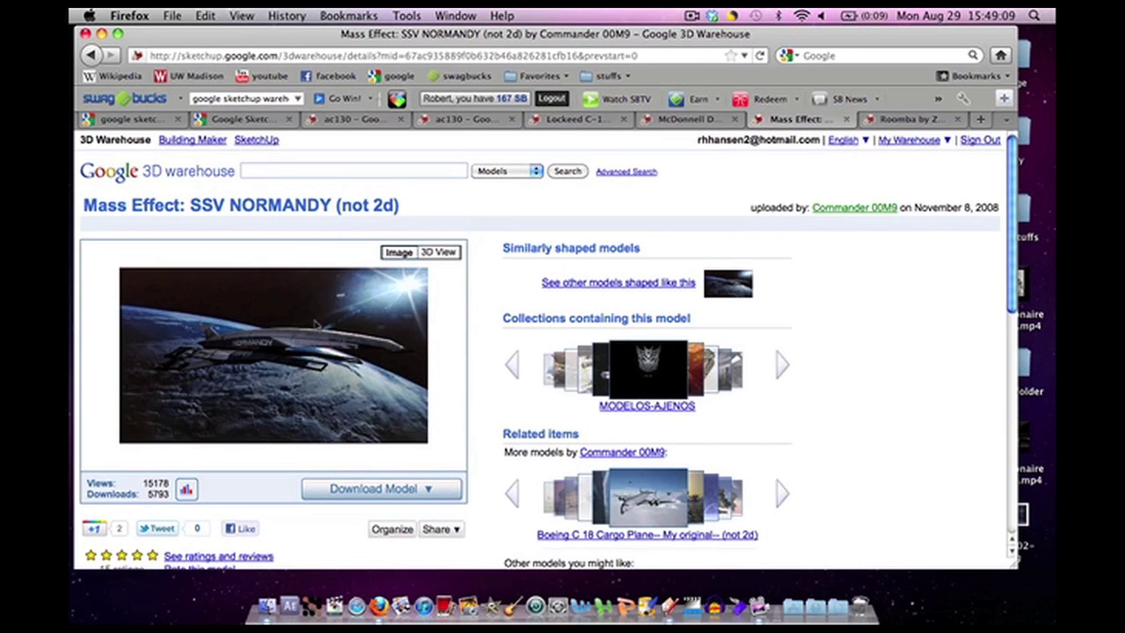
{"action": "left_click", "coordinate": [447, 254]}
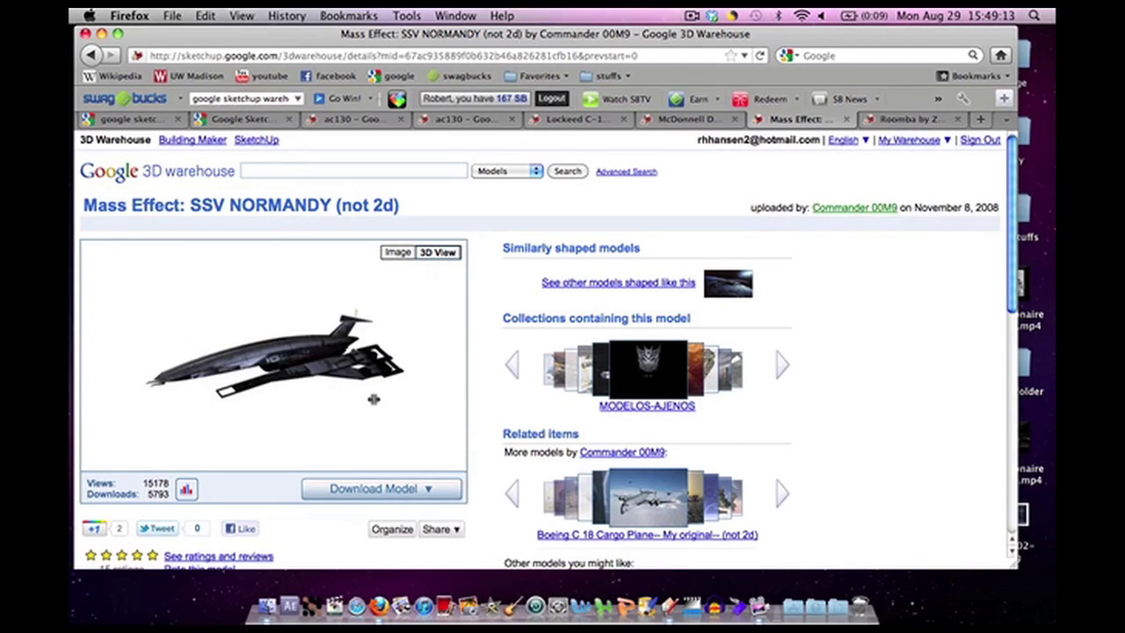
{"action": "left_click_drag", "start_coordinate": [159, 409], "coordinate": [434, 399]}
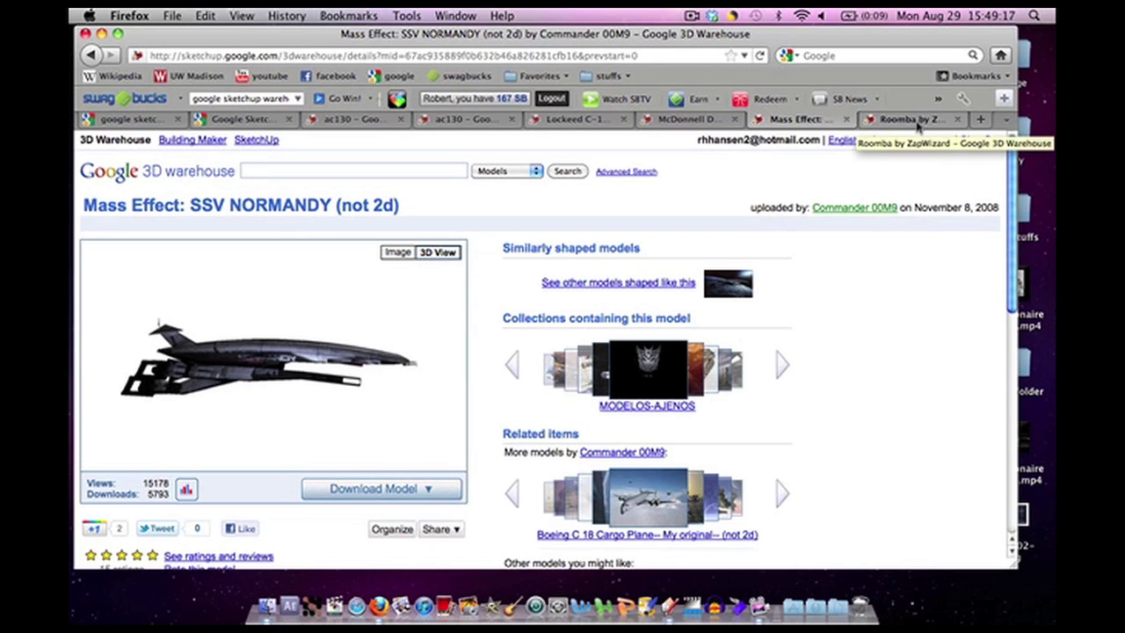
Look at the Roomba model page and return to the Lockeed C-130E Hercules page.
{"action": "left_click", "coordinate": [914, 121]}
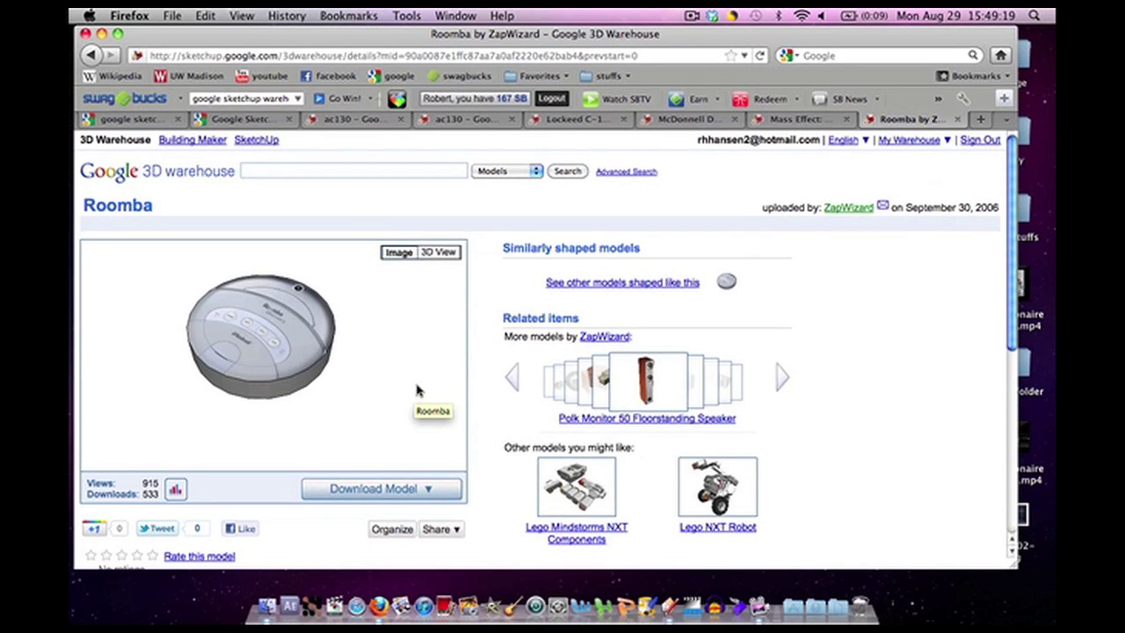
{"action": "left_click", "coordinate": [459, 122]}
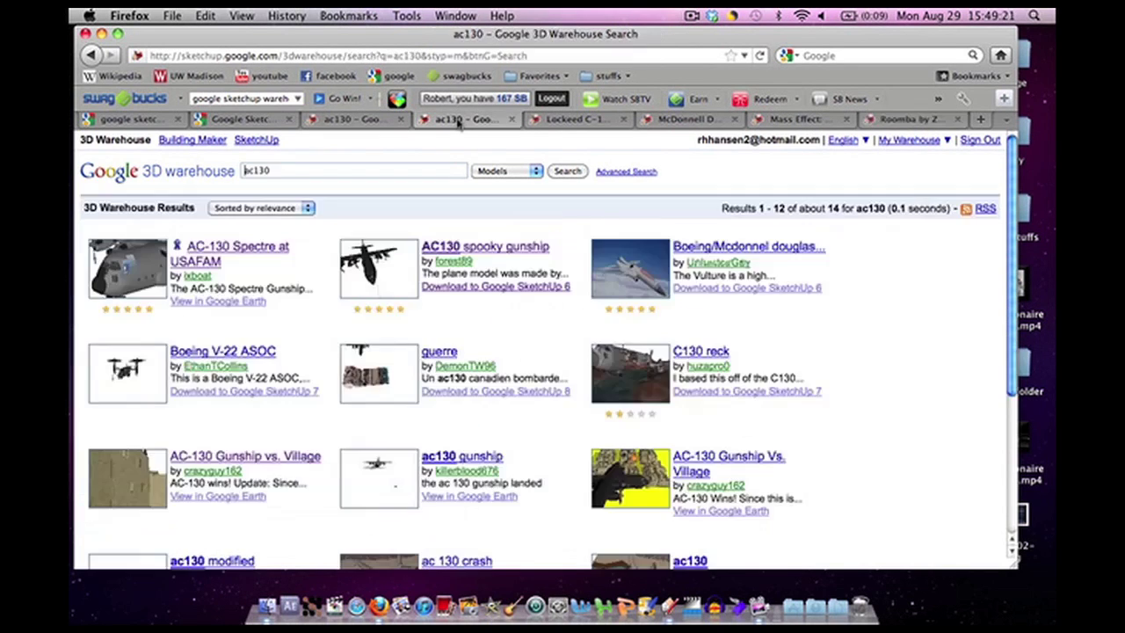
{"action": "left_click", "coordinate": [566, 130]}
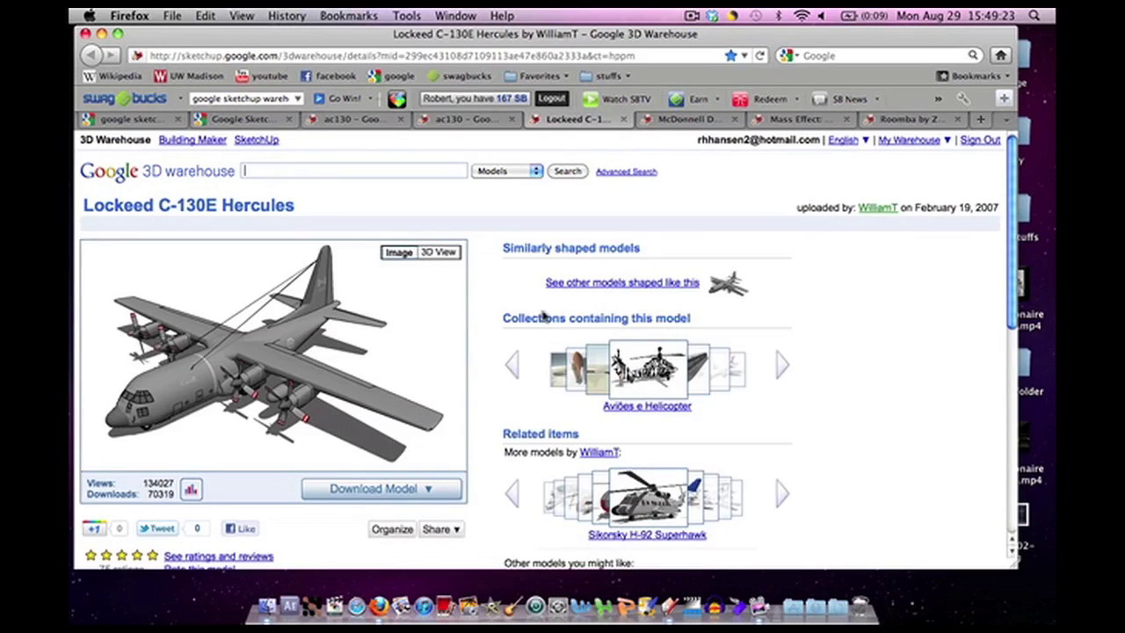
Switch to SketchUp with the Hercules model and enlarge its window to fill the screen.
{"action": "key", "text": "F9"}
{"action": "left_click", "coordinate": [710, 210]}
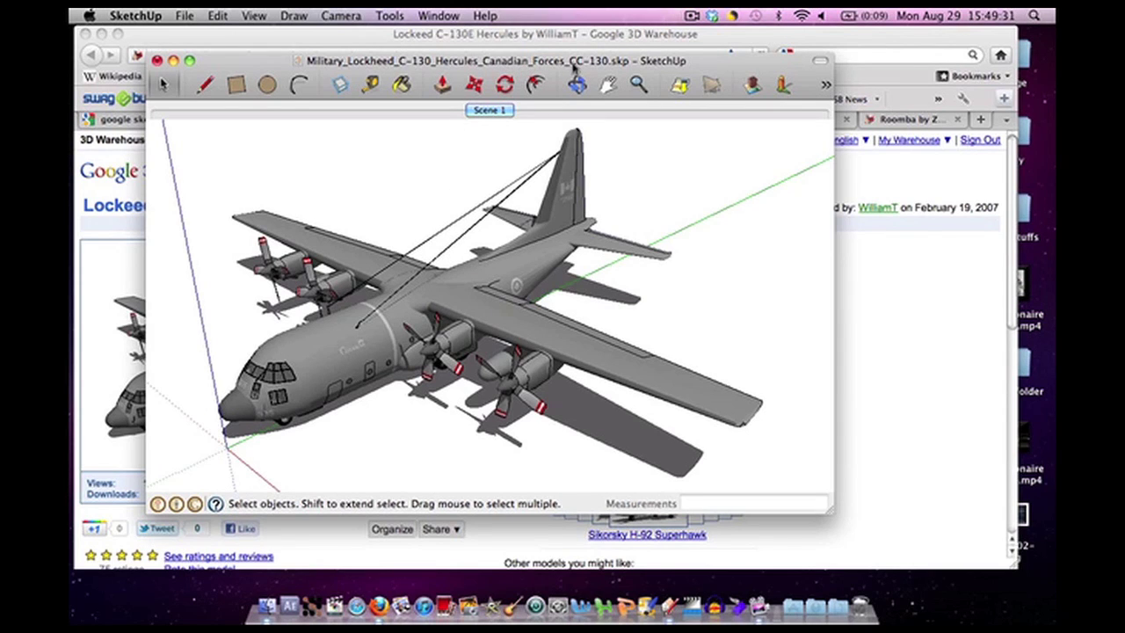
{"action": "left_click_drag", "start_coordinate": [573, 68], "coordinate": [494, 34]}
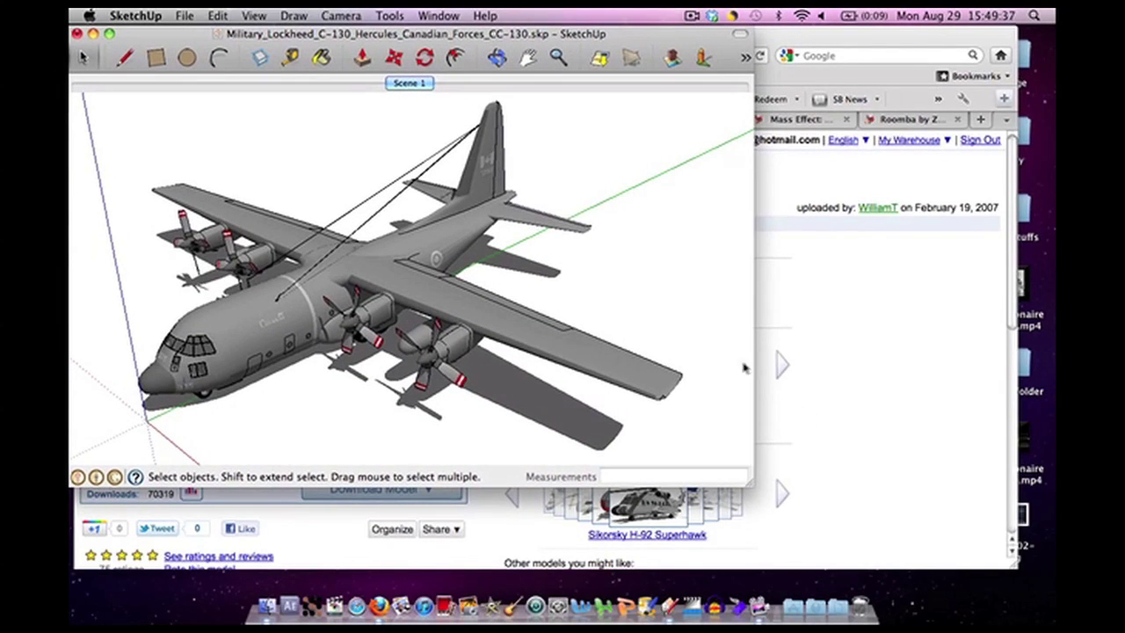
{"action": "left_click_drag", "start_coordinate": [553, 34], "coordinate": [550, 34]}
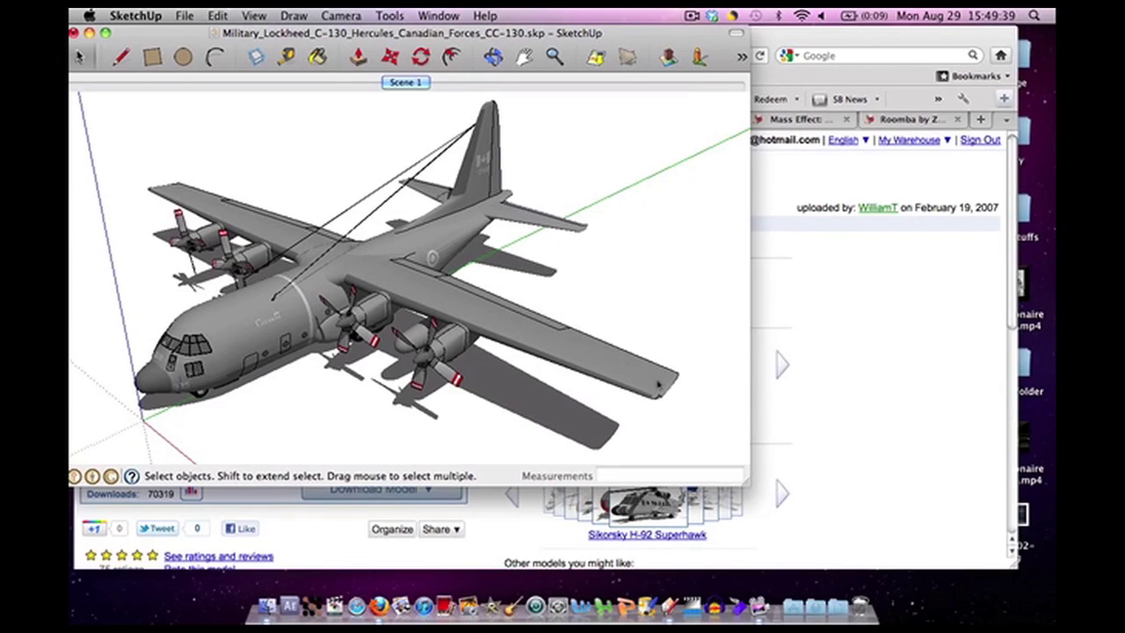
{"action": "mouse_move", "coordinate": [746, 483]}
{"action": "left_mouse_down"}
{"action": "mouse_move", "coordinate": [1049, 571]}
{"action": "mouse_move", "coordinate": [1049, 585]}
{"action": "left_mouse_up"}
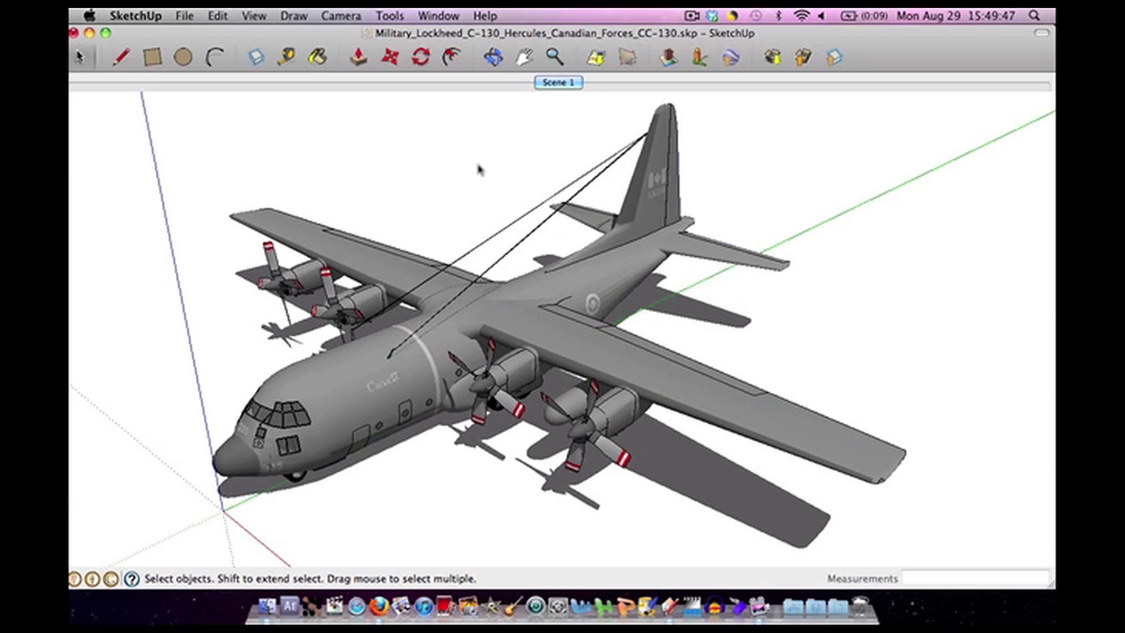
Pan the view of the Hercules with the Pan tool and circle around the aircraft with Orbit.
{"action": "key", "text": "h"}
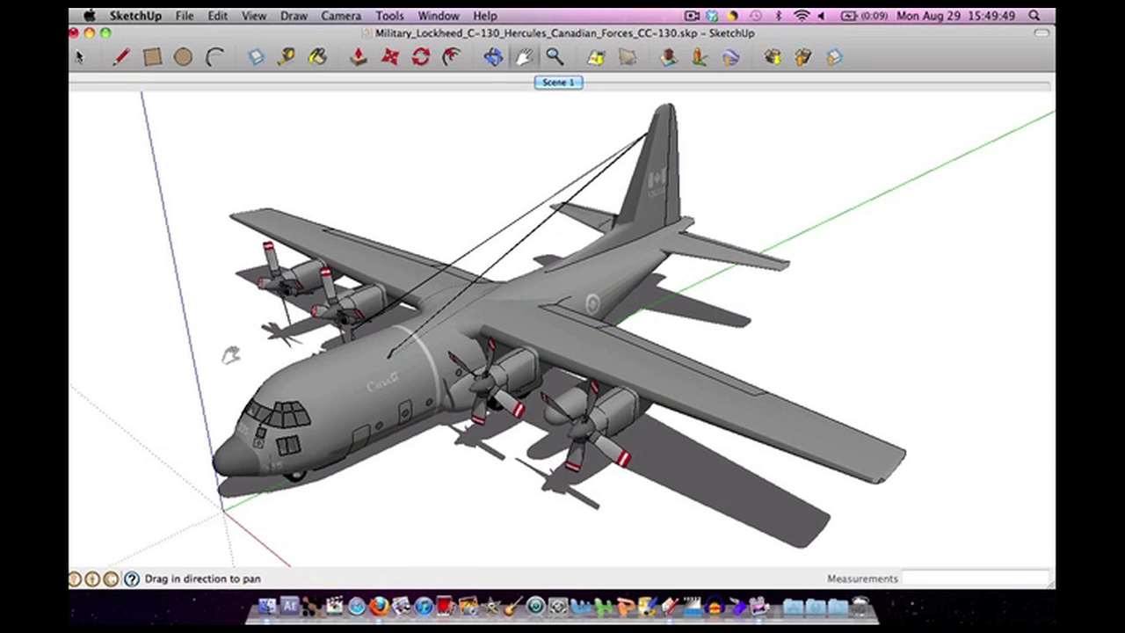
{"action": "left_click_drag", "start_coordinate": [226, 384], "coordinate": [222, 424]}
{"action": "key", "text": "o"}
{"action": "left_click_drag", "start_coordinate": [217, 404], "coordinate": [594, 303]}
{"action": "left_click_drag", "start_coordinate": [361, 427], "coordinate": [440, 494]}
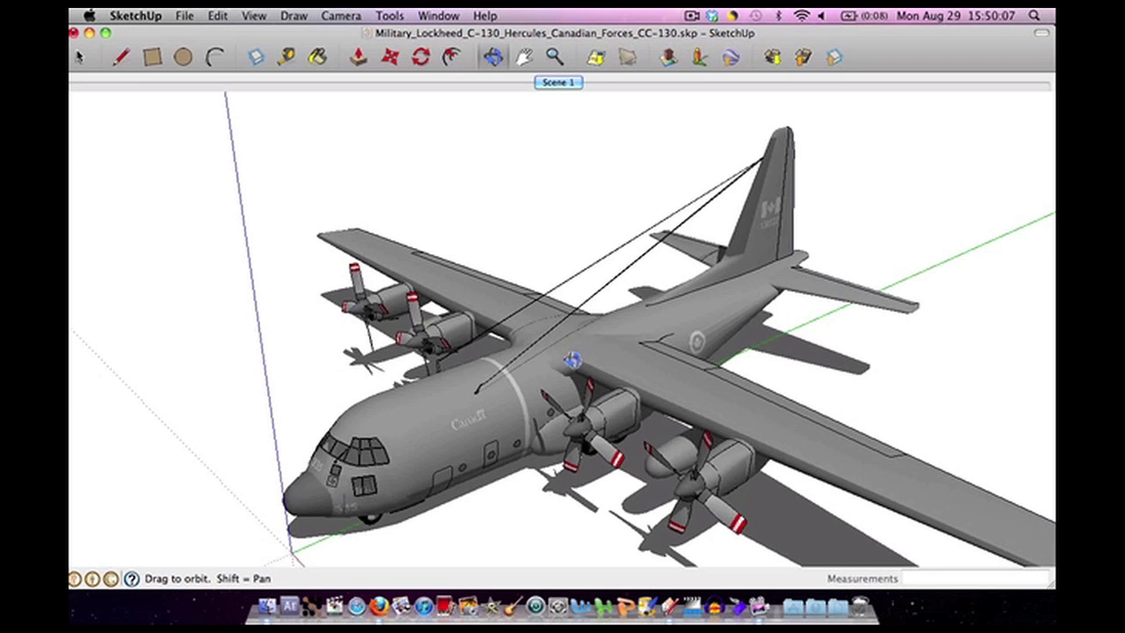
Zoom out from the Hercules and back in to view the aircraft at different distances.
{"action": "scroll", "coordinate": [572, 359], "scroll_direction": "down", "scroll_amount": 10}
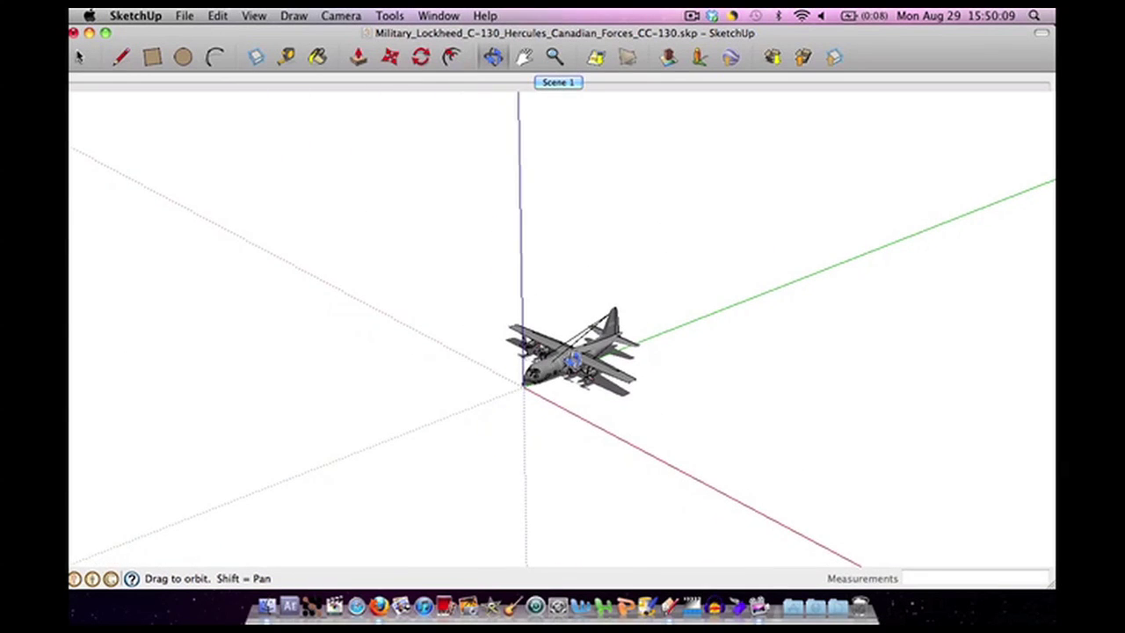
{"action": "scroll", "coordinate": [572, 359], "scroll_direction": "up", "scroll_amount": 6}
{"action": "scroll", "coordinate": [572, 359], "scroll_direction": "down", "scroll_amount": 6}
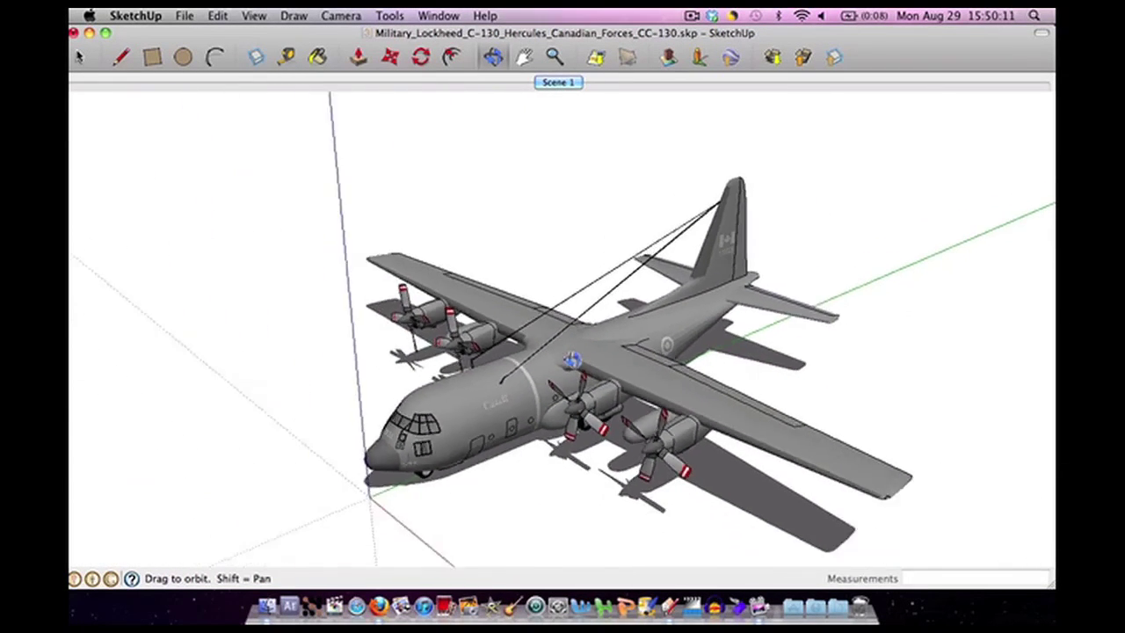
{"action": "scroll", "coordinate": [572, 360], "scroll_direction": "down", "scroll_amount": 2}
{"action": "scroll", "coordinate": [572, 359], "scroll_direction": "up", "scroll_amount": 10}
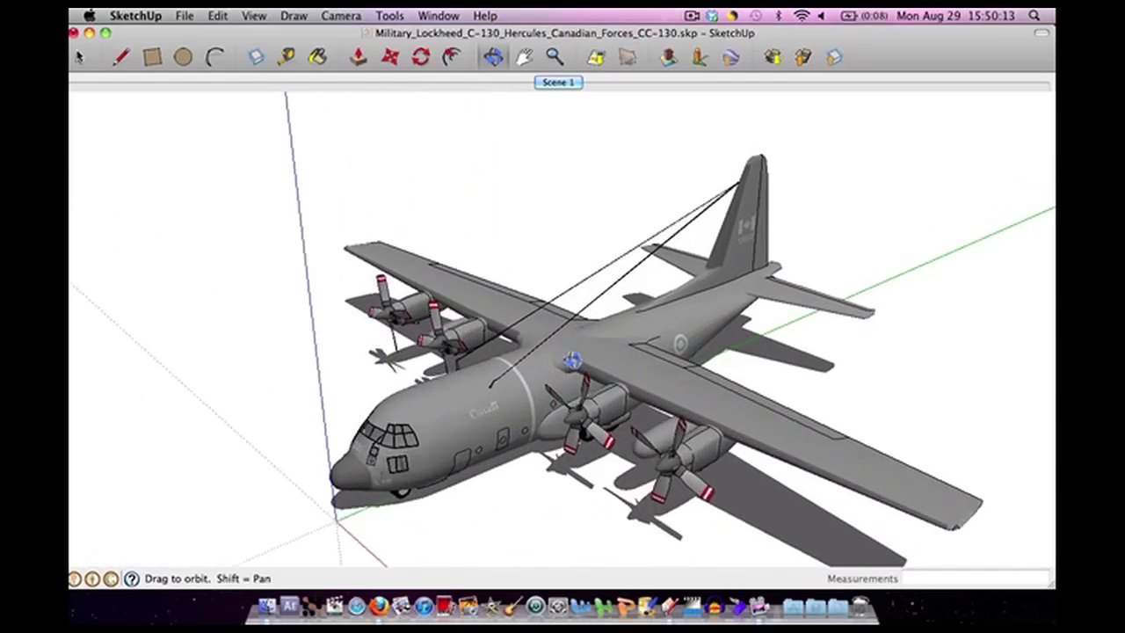
Return the Hercules to its saved Scene 1 view and look over the scene animation options without choosing any.
{"action": "scroll", "coordinate": [573, 360], "scroll_direction": "down", "scroll_amount": 4}
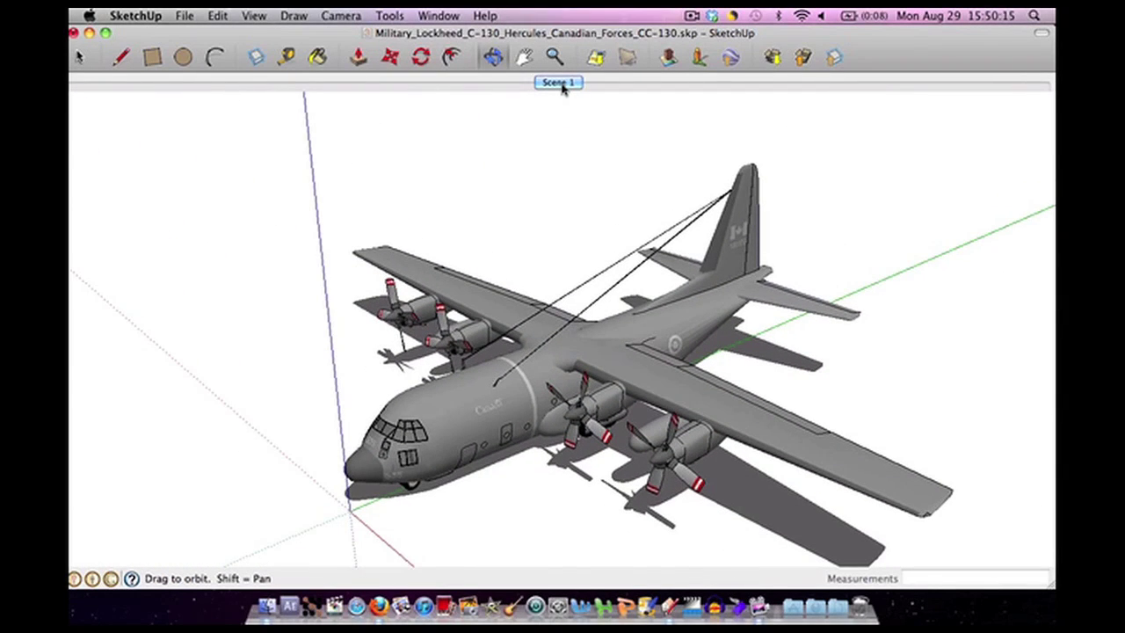
{"action": "left_click", "coordinate": [558, 83]}
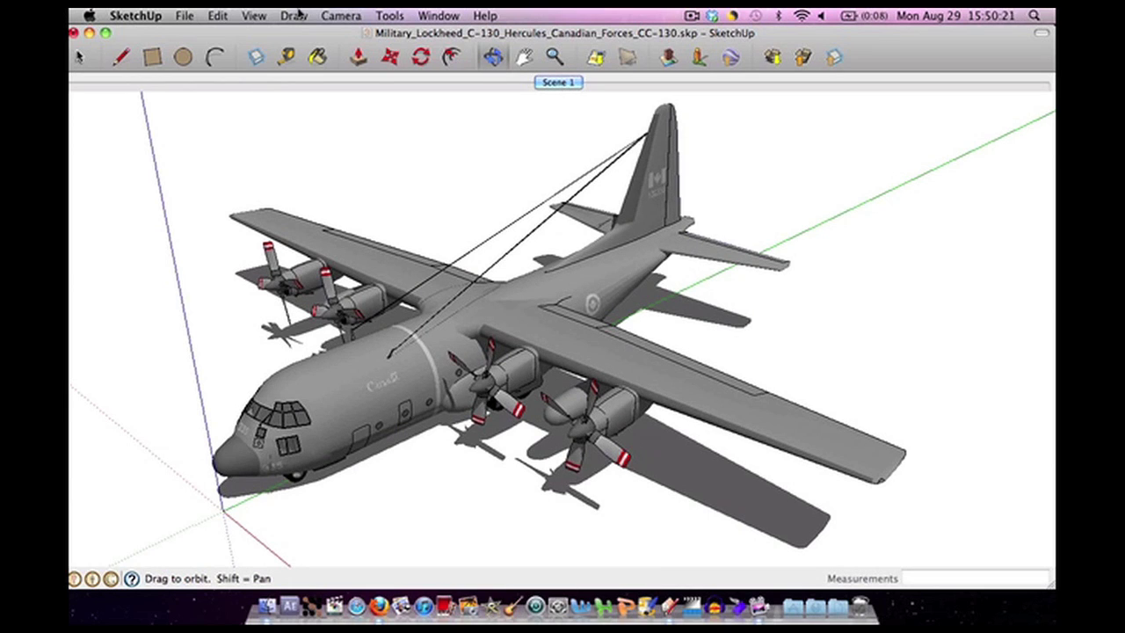
{"action": "left_click", "coordinate": [257, 15]}
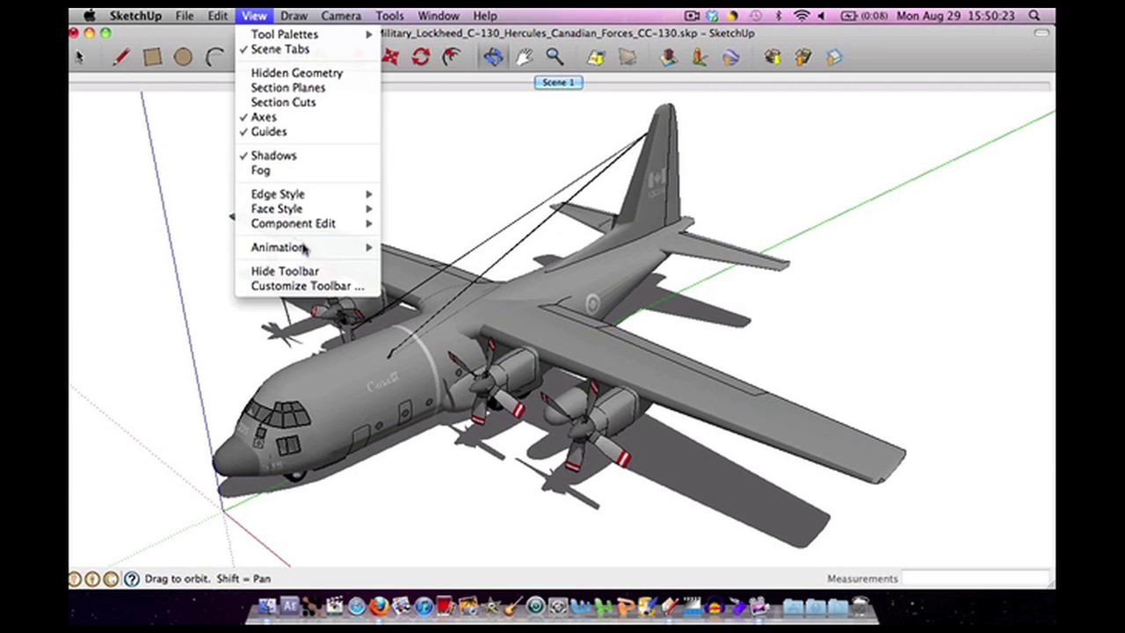
{"action": "mouse_move", "coordinate": [305, 248]}
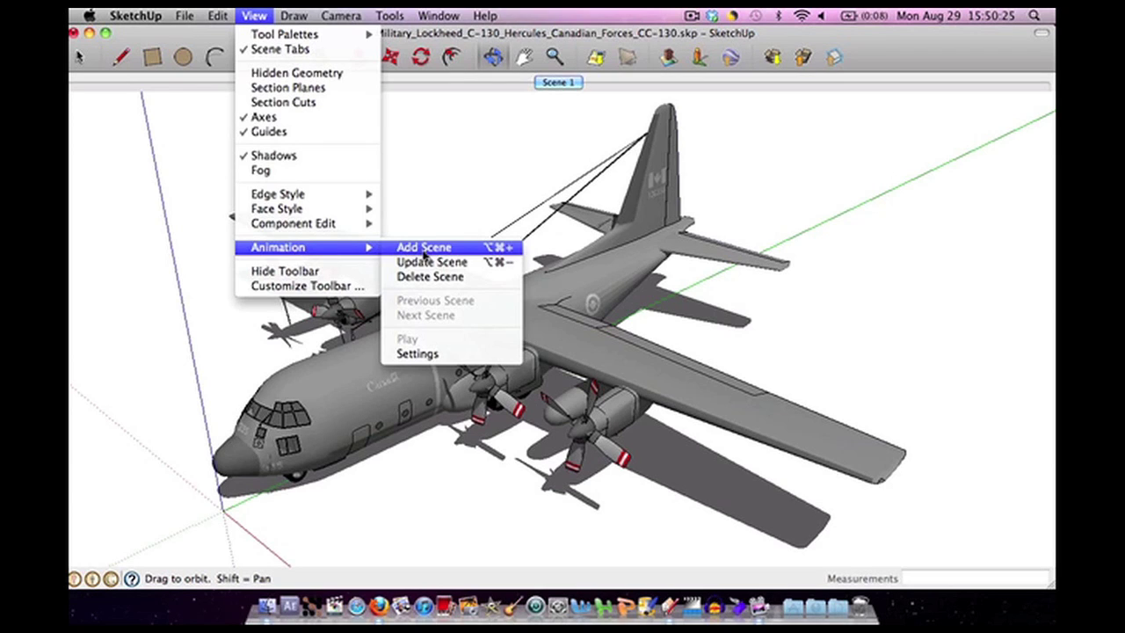
{"action": "left_click", "coordinate": [482, 188]}
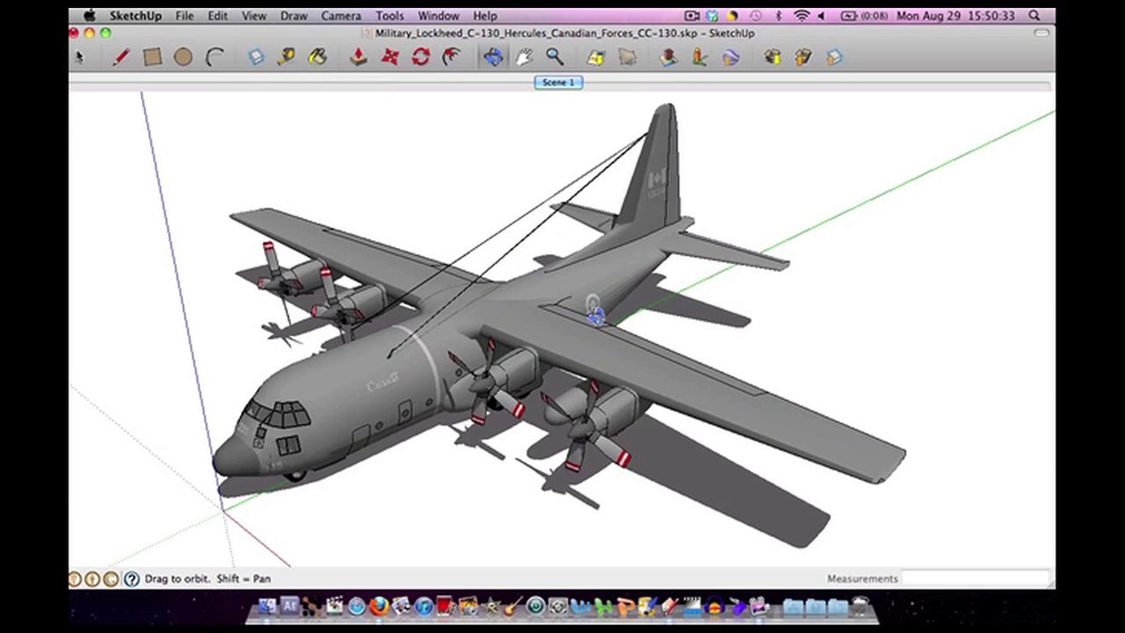
Orbit to a raised side view of the Hercules, zoom far out and save that view as a new scene.
{"action": "left_click_drag", "start_coordinate": [808, 442], "coordinate": [561, 501]}
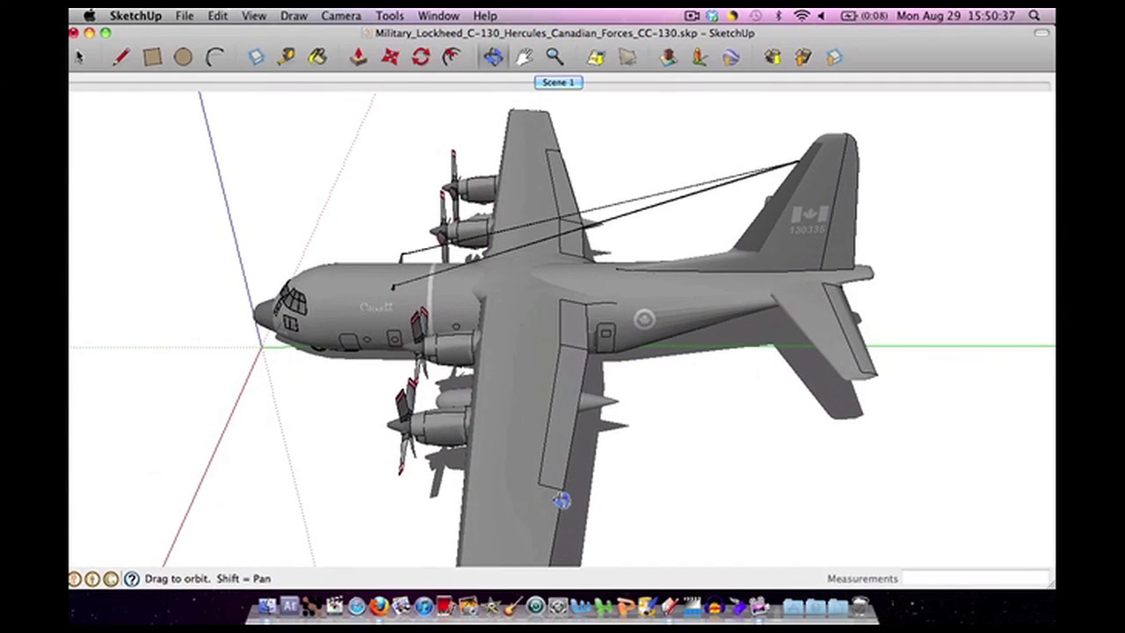
{"action": "scroll", "coordinate": [543, 313], "scroll_direction": "down", "scroll_amount": 3}
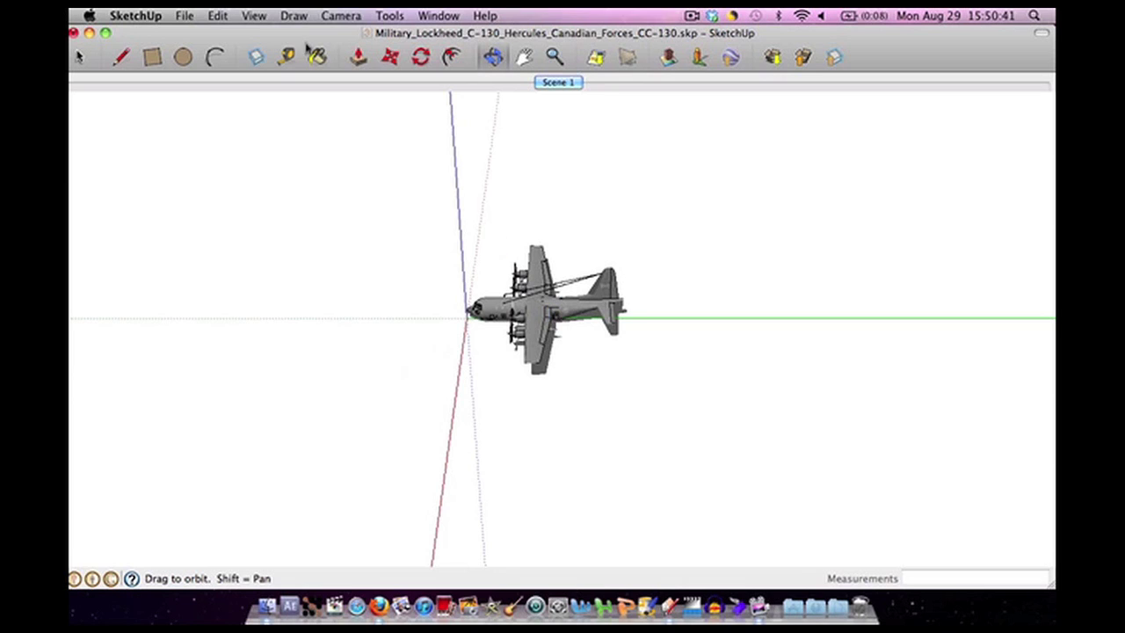
{"action": "left_click", "coordinate": [254, 15]}
{"action": "mouse_move", "coordinate": [302, 247]}
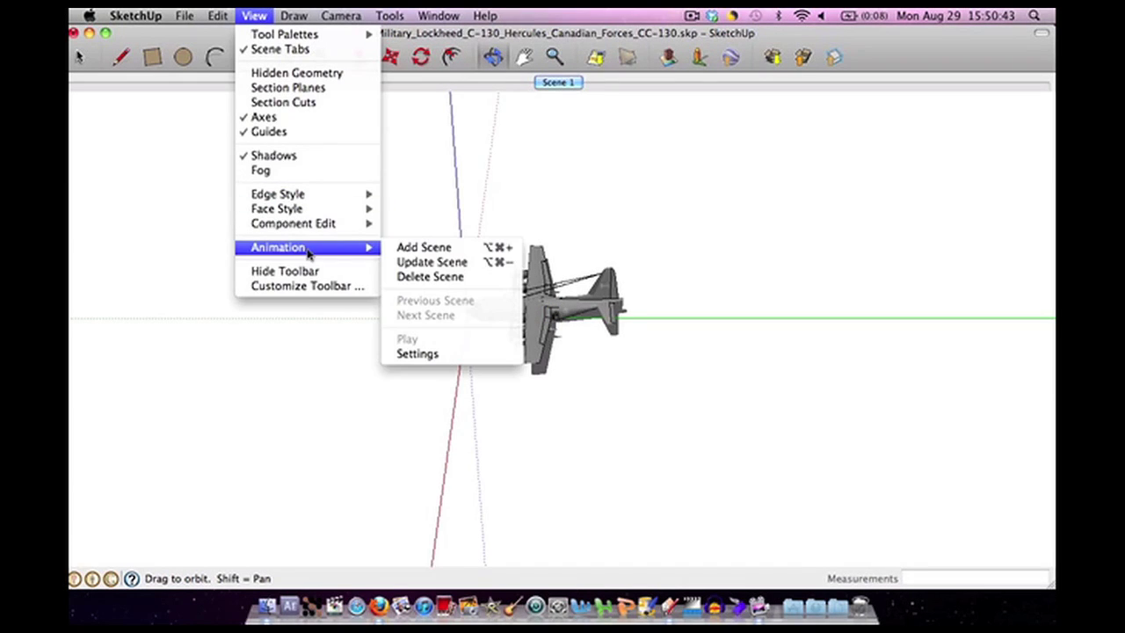
{"action": "left_click", "coordinate": [422, 250]}
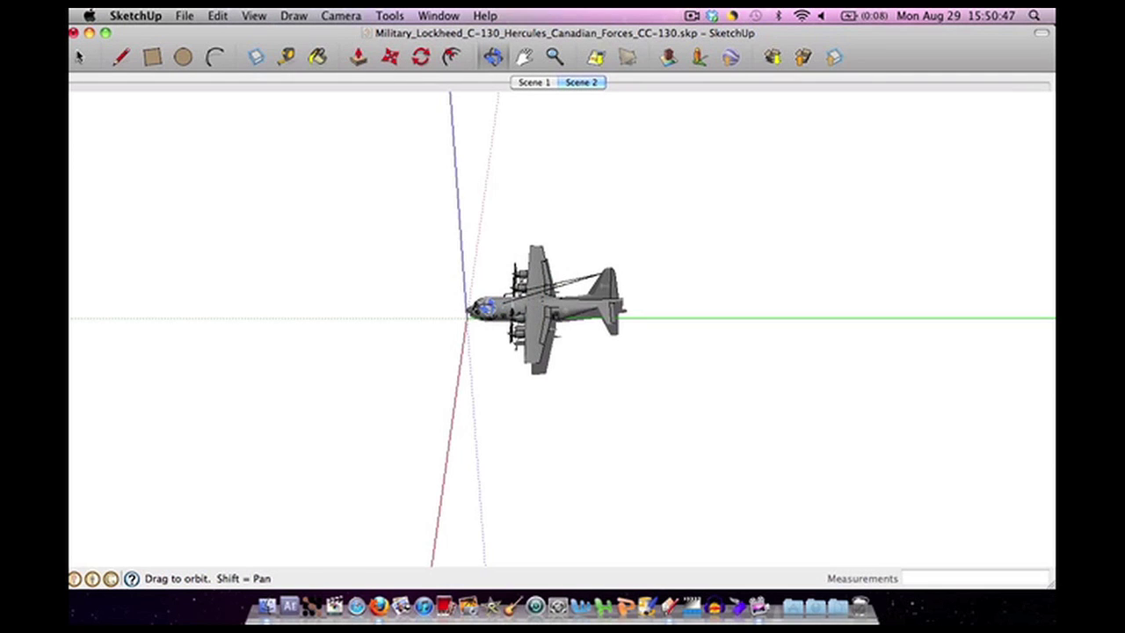
Frame the aircraft's nose and cockpit close up from directly in front and save that view as a third scene.
{"action": "left_click_drag", "start_coordinate": [485, 306], "coordinate": [917, 278]}
{"action": "left_click_drag", "start_coordinate": [552, 336], "coordinate": [546, 193]}
{"action": "scroll", "coordinate": [535, 327], "scroll_direction": "up", "scroll_amount": 5}
{"action": "scroll", "coordinate": [535, 327], "scroll_direction": "up", "scroll_amount": 2}
{"action": "key", "text": "h"}
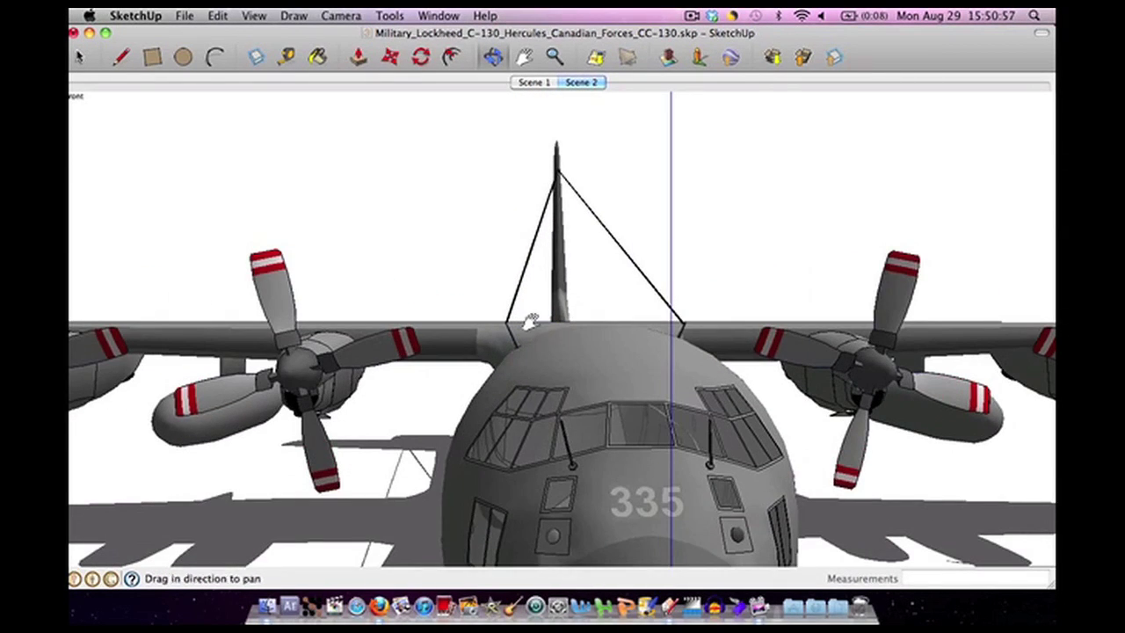
{"action": "left_click_drag", "start_coordinate": [690, 476], "coordinate": [593, 428]}
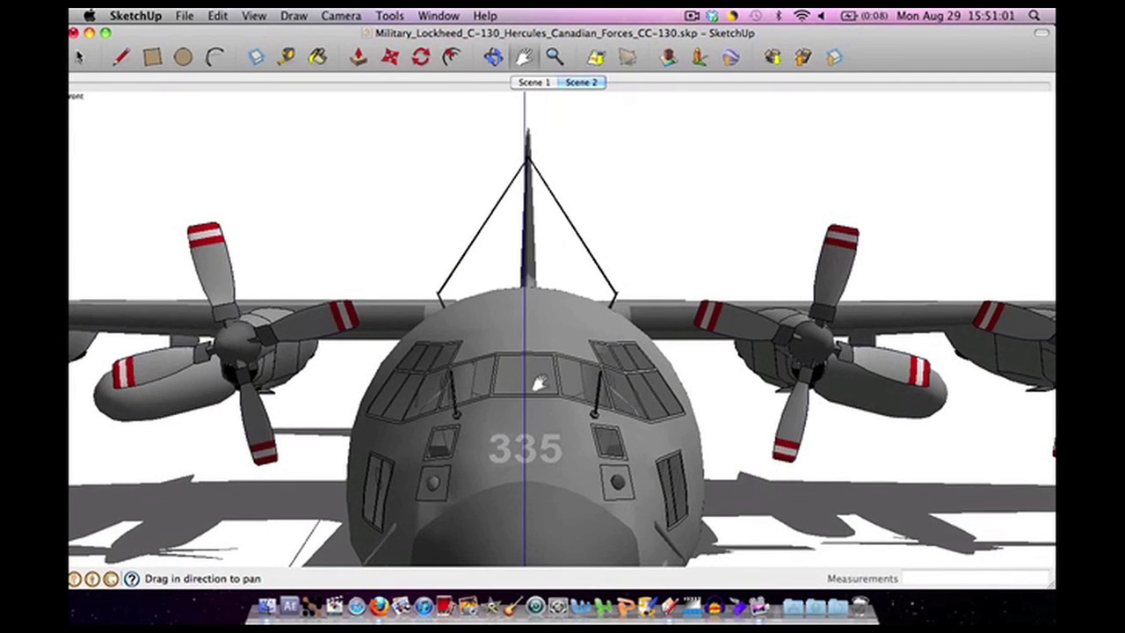
{"action": "left_click_drag", "start_coordinate": [537, 381], "coordinate": [522, 377]}
{"action": "scroll", "coordinate": [545, 420], "scroll_direction": "up", "scroll_amount": 5}
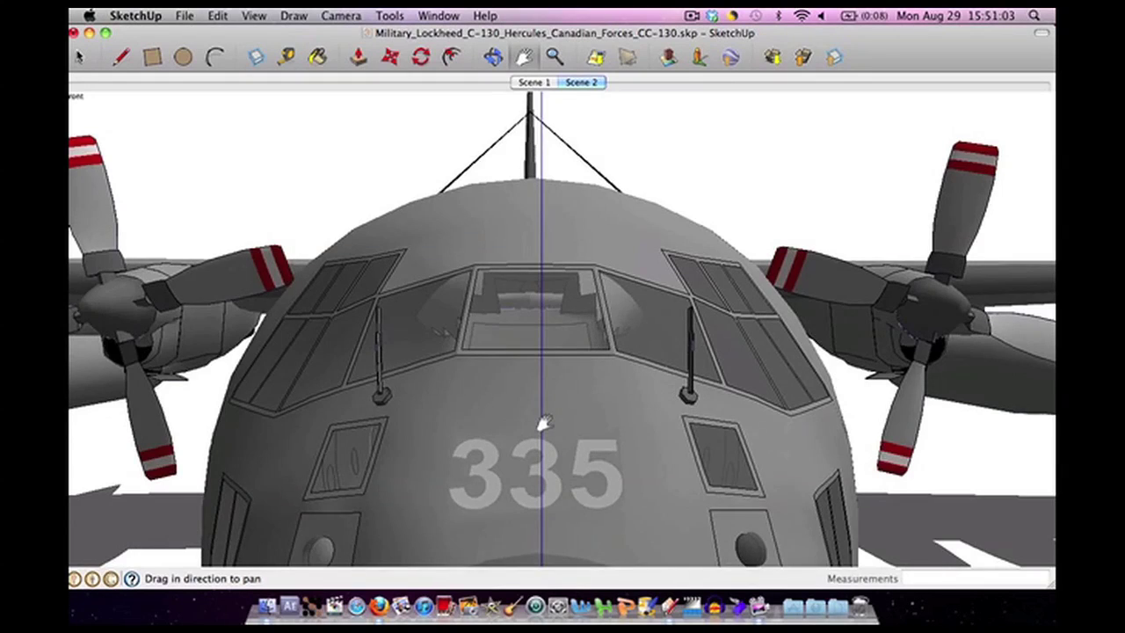
{"action": "left_click", "coordinate": [254, 16]}
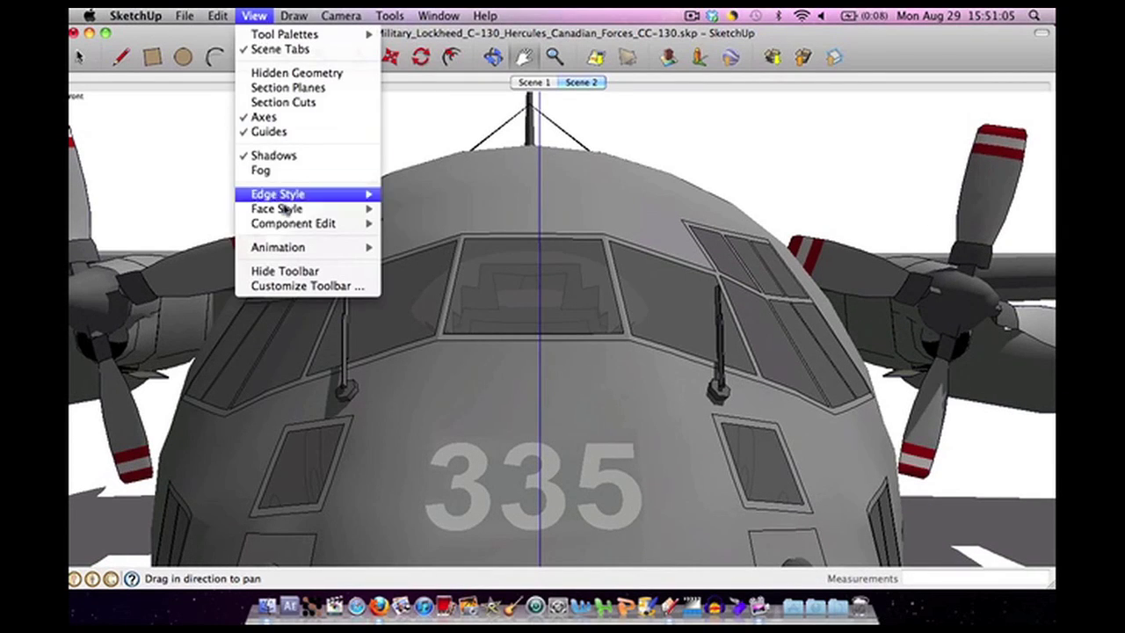
{"action": "mouse_move", "coordinate": [287, 247]}
{"action": "left_click", "coordinate": [406, 251]}
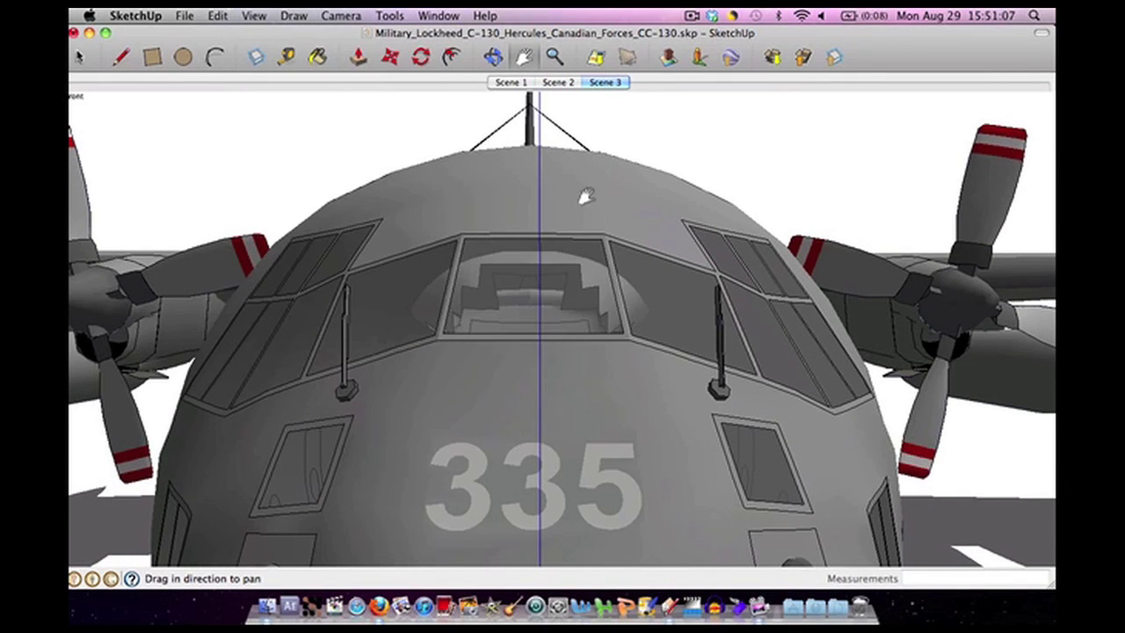
Preview the transitions by switching to Scene 2, on to Scene 3 and back to Scene 2.
{"action": "left_click", "coordinate": [565, 83]}
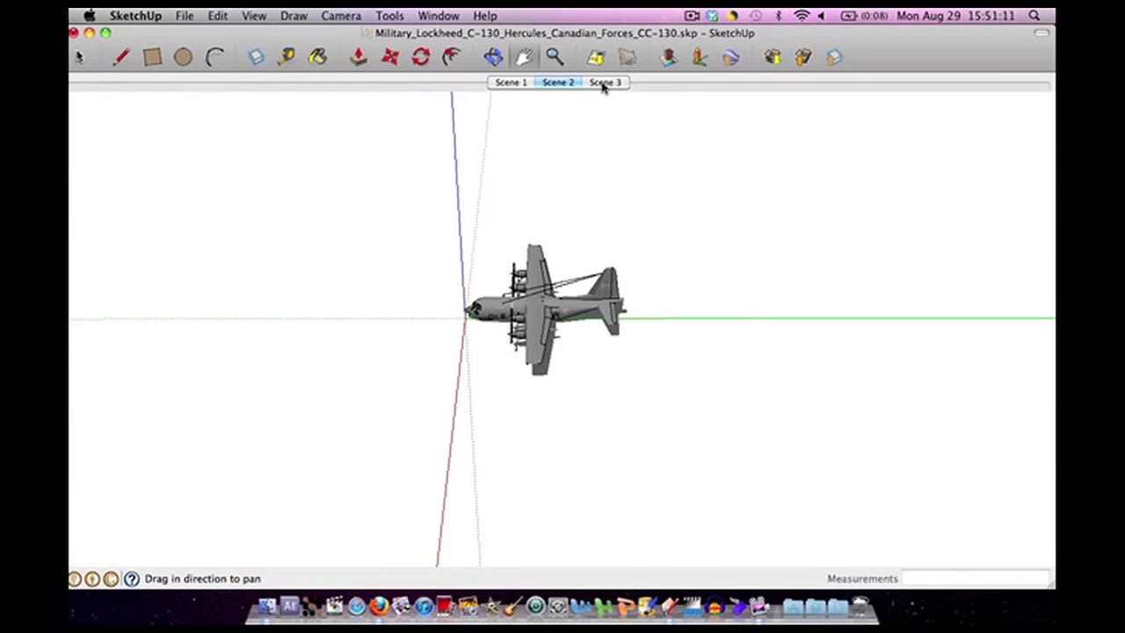
{"action": "left_click", "coordinate": [604, 83]}
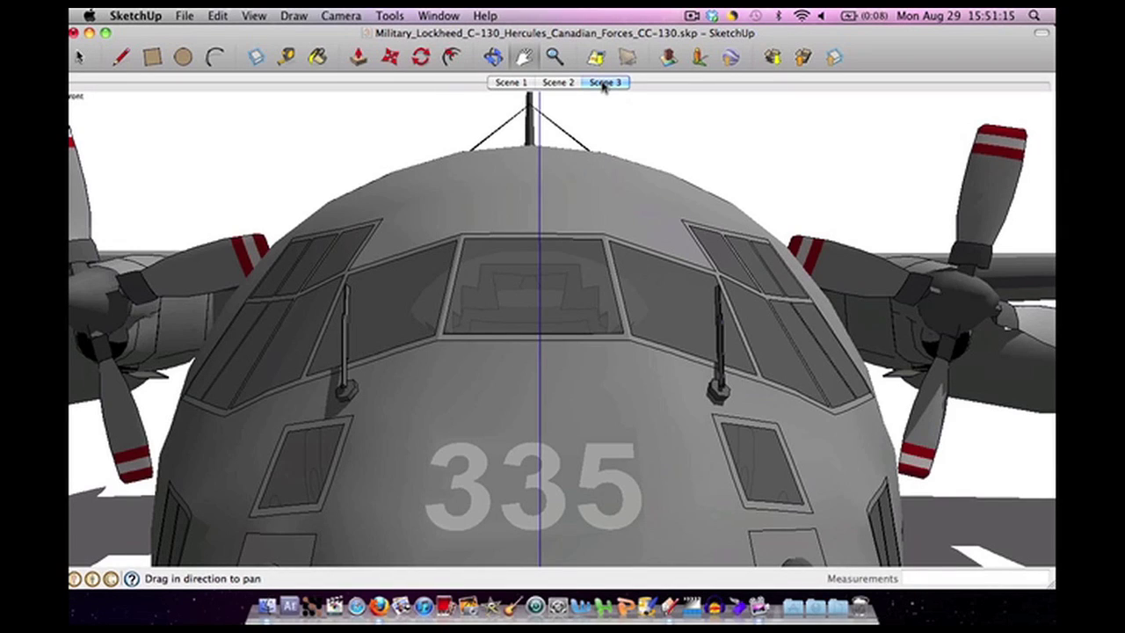
{"action": "left_click", "coordinate": [558, 81]}
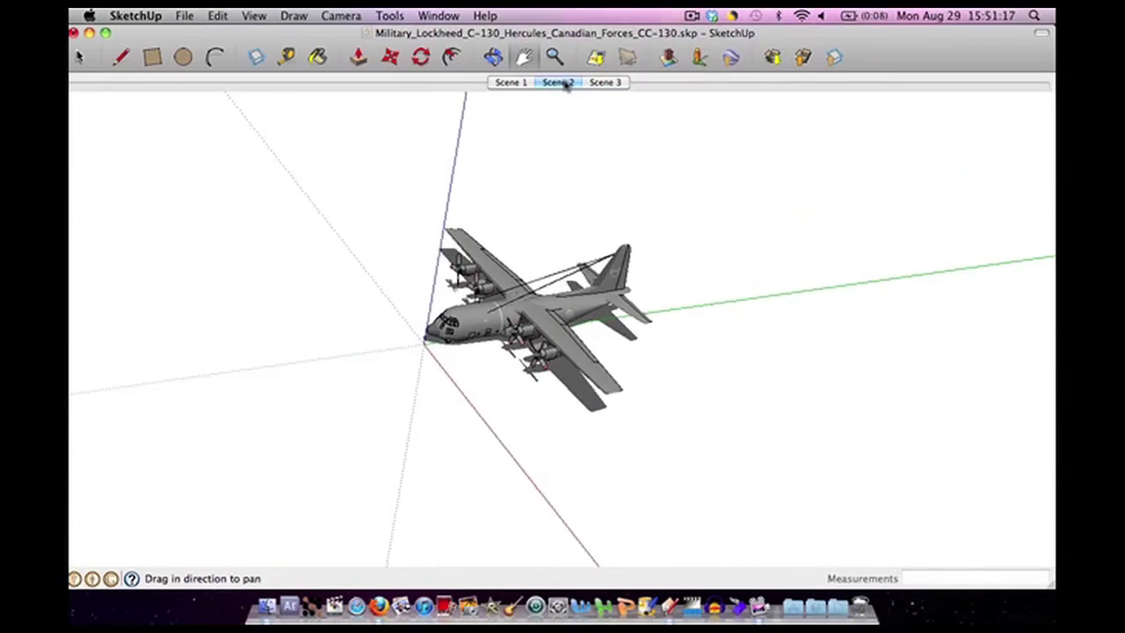
Review the scene transition and slide delay settings for the animation and close them.
{"action": "left_click", "coordinate": [259, 16]}
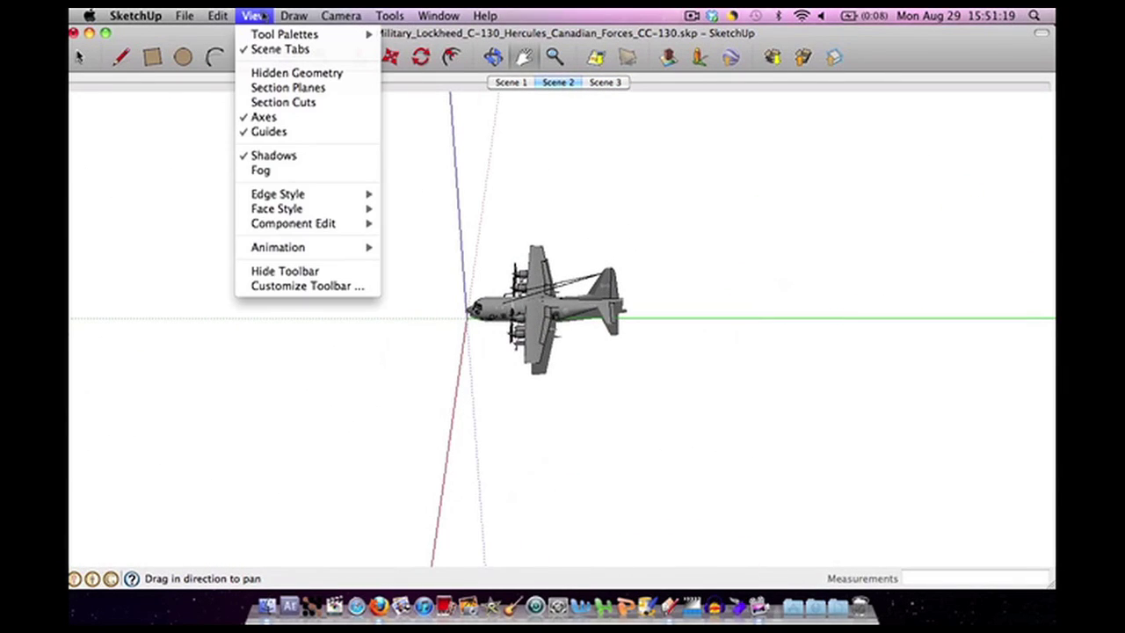
{"action": "mouse_move", "coordinate": [279, 249]}
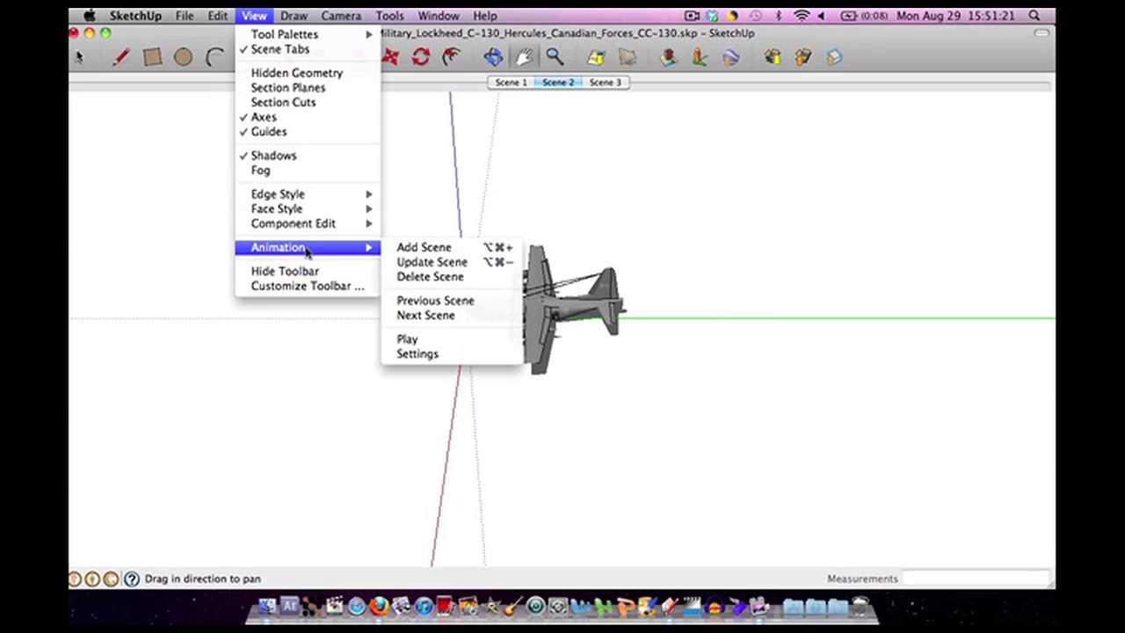
{"action": "left_click", "coordinate": [450, 354]}
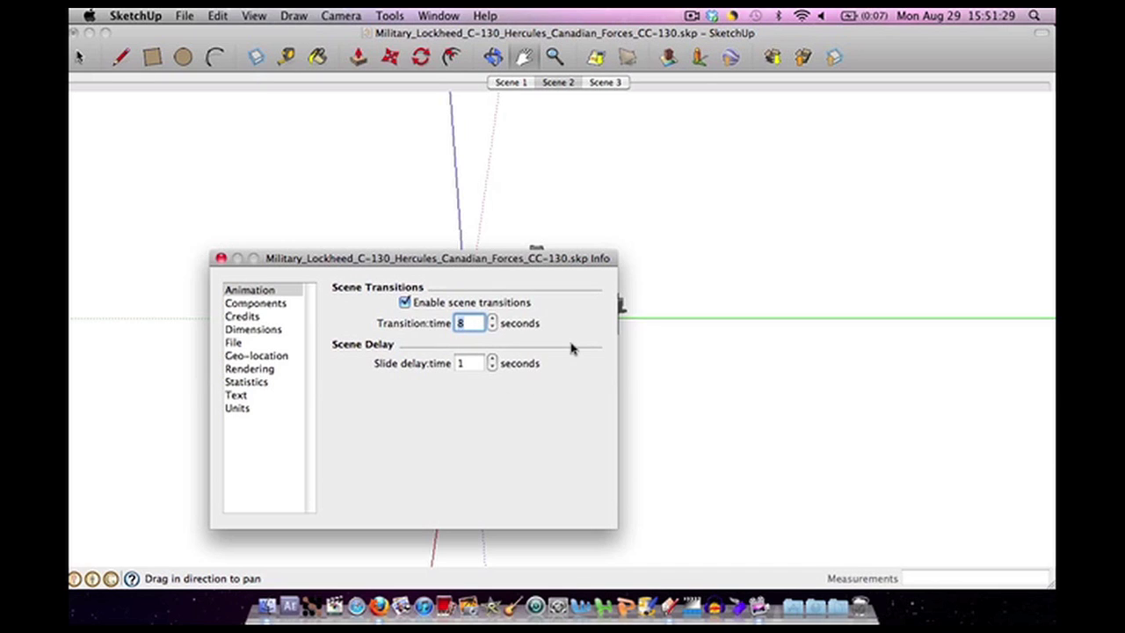
{"action": "left_click", "coordinate": [222, 259]}
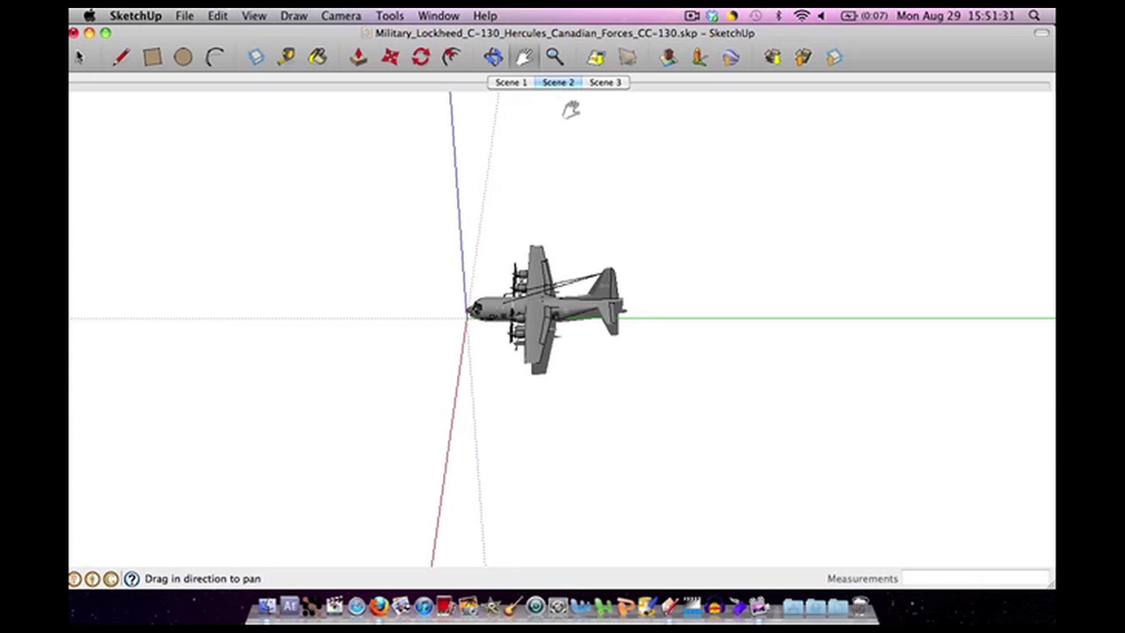
Play the transition to Scene 3, then zoom out from the cockpit and orbit around the whole aircraft.
{"action": "left_click", "coordinate": [603, 83]}
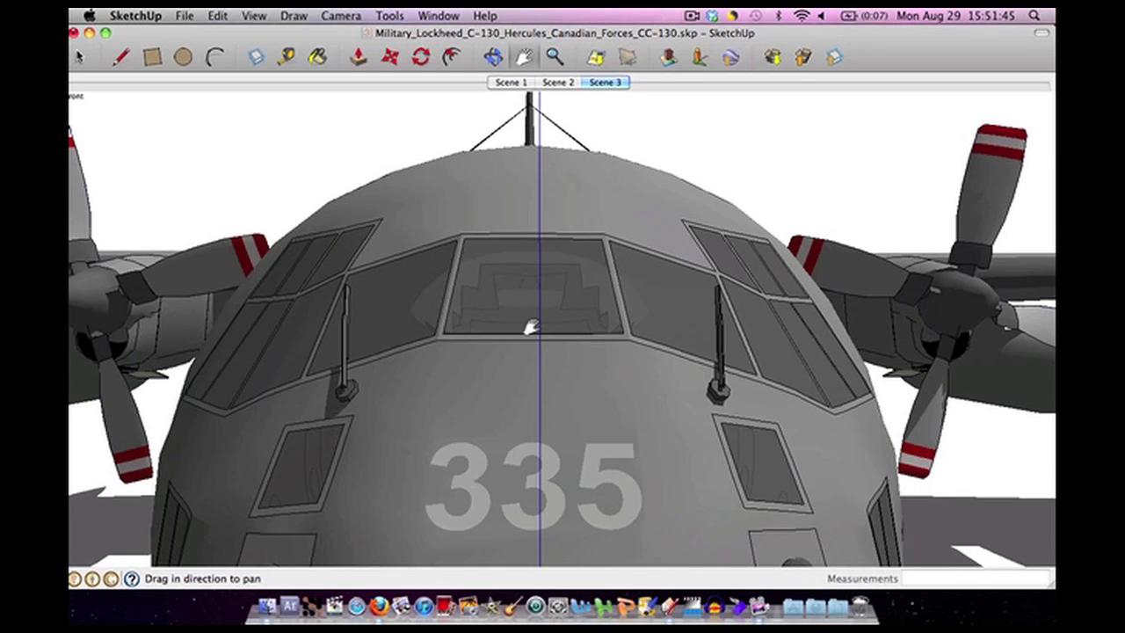
{"action": "scroll", "coordinate": [530, 323], "scroll_direction": "down", "scroll_amount": 6}
{"action": "scroll", "coordinate": [530, 327], "scroll_direction": "down", "scroll_amount": 3}
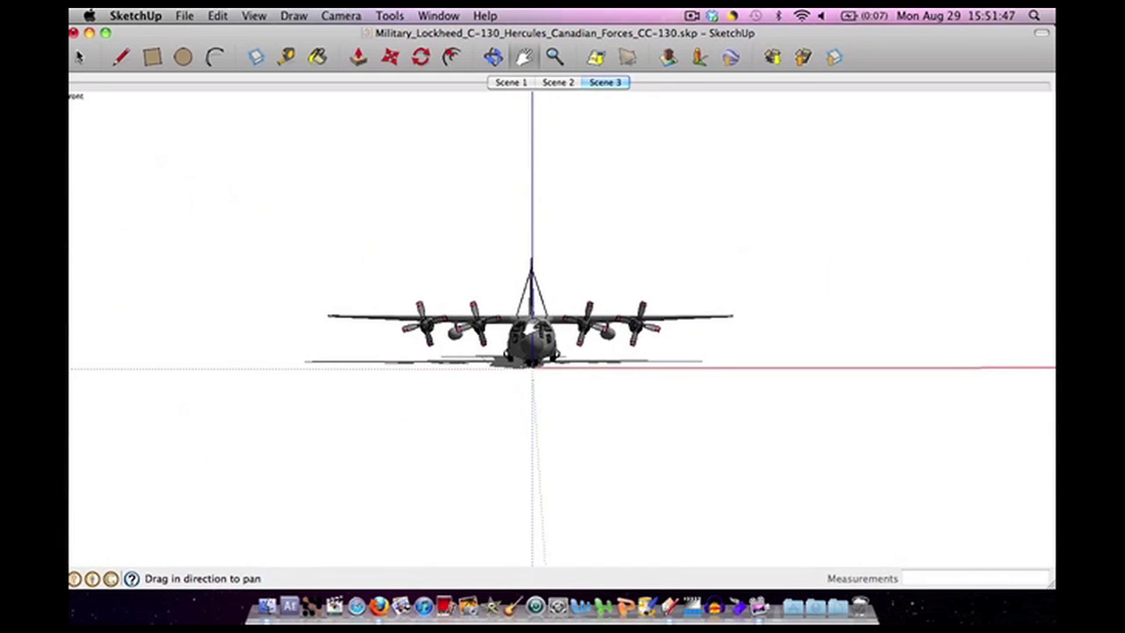
{"action": "key", "text": "o"}
{"action": "left_click_drag", "start_coordinate": [535, 331], "coordinate": [213, 380]}
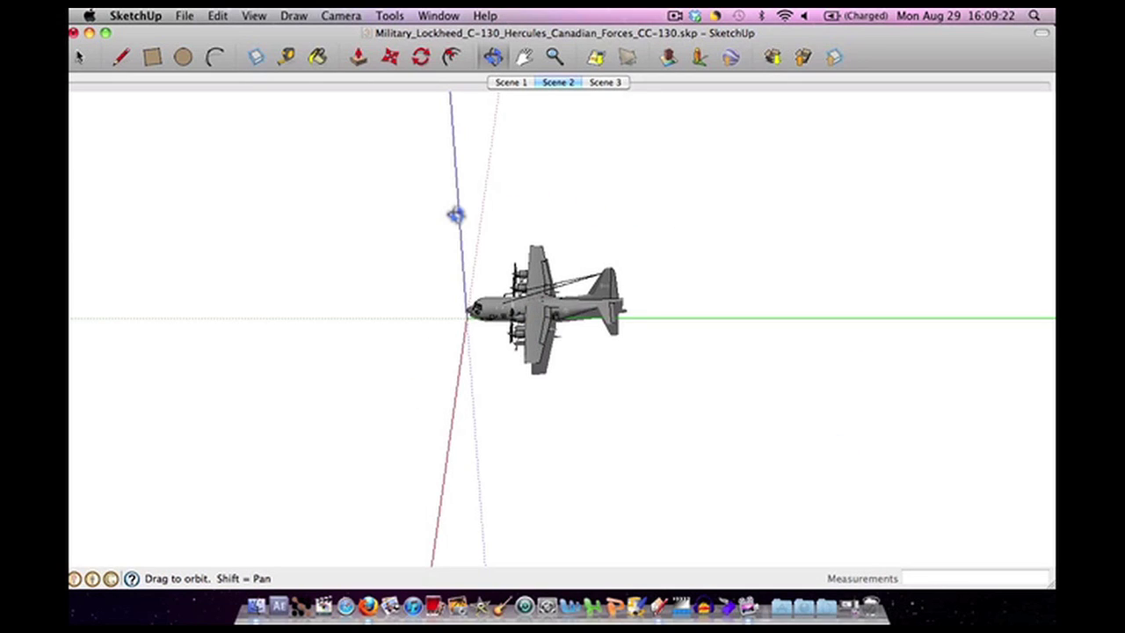
Draw a huge horizontal circle with a radius of about 468,646 mm around the aircraft, centred near the origin.
{"action": "left_click_drag", "start_coordinate": [528, 314], "coordinate": [646, 243]}
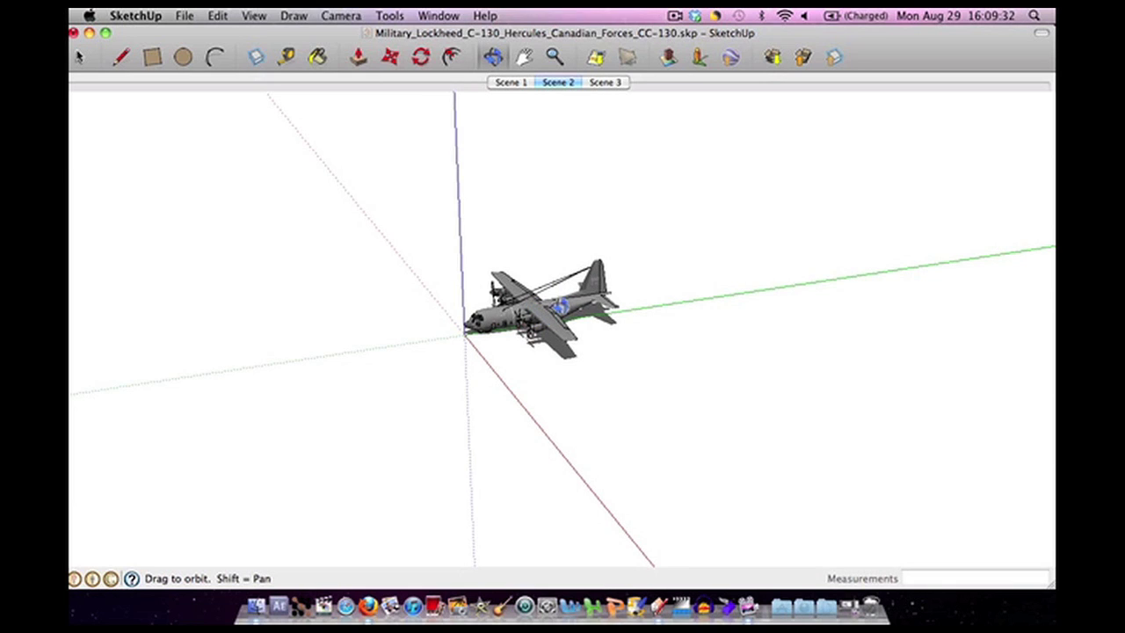
{"action": "scroll", "coordinate": [531, 309], "scroll_direction": "down", "scroll_amount": 8}
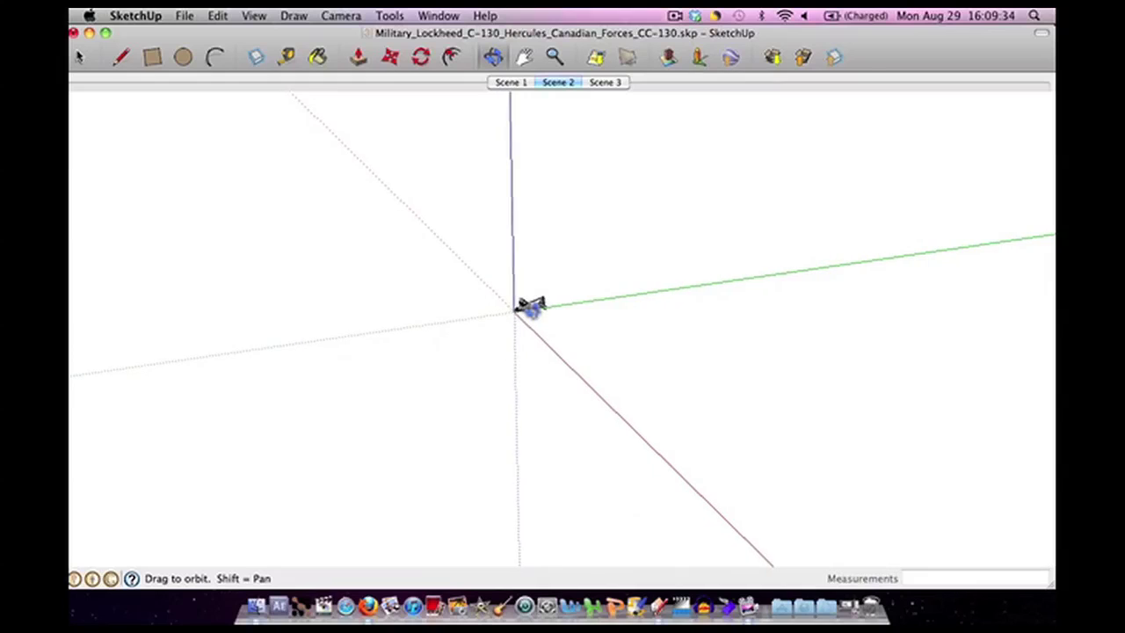
{"action": "left_click", "coordinate": [183, 58]}
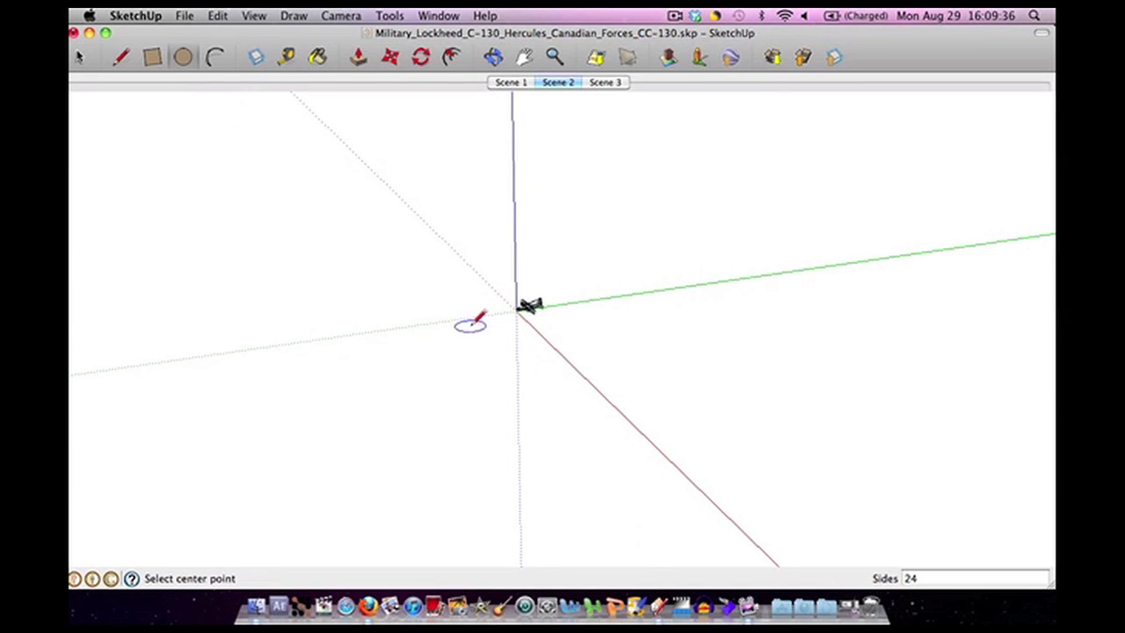
{"action": "left_click", "coordinate": [517, 324]}
{"action": "left_click", "coordinate": [990, 489]}
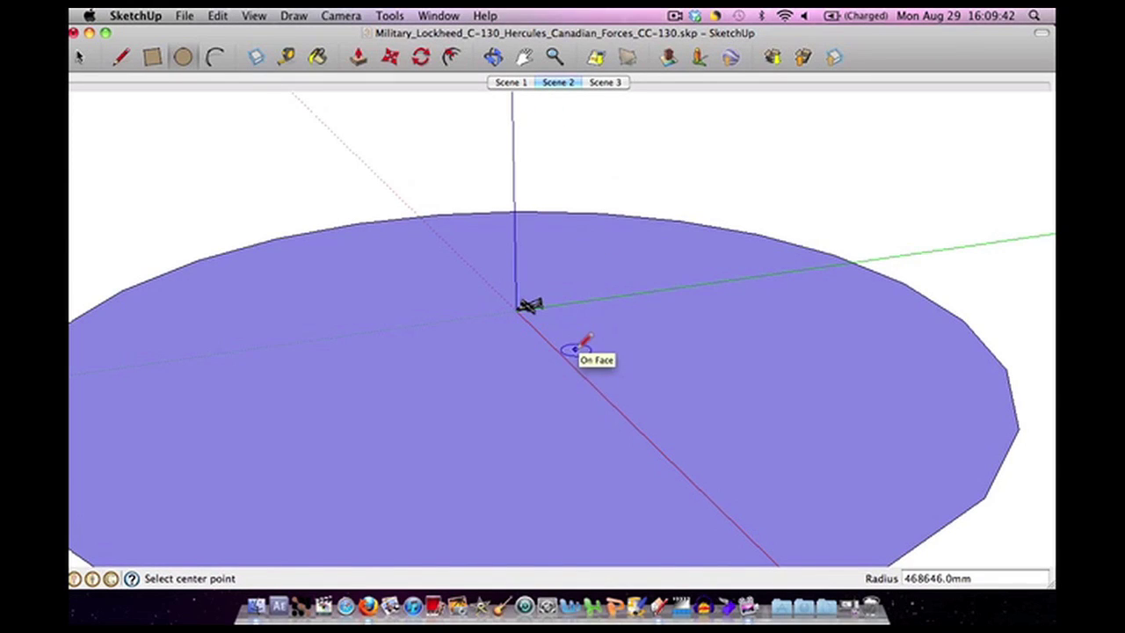
Draw a second, vertical circle with a radius of about 591,420 mm, crossing the horizontal disc along the aircraft's length.
{"action": "key", "text": "o"}
{"action": "left_click_drag", "start_coordinate": [580, 365], "coordinate": [572, 311]}
{"action": "left_click", "coordinate": [183, 56]}
{"action": "left_click", "coordinate": [515, 389]}
{"action": "left_click", "coordinate": [960, 479]}
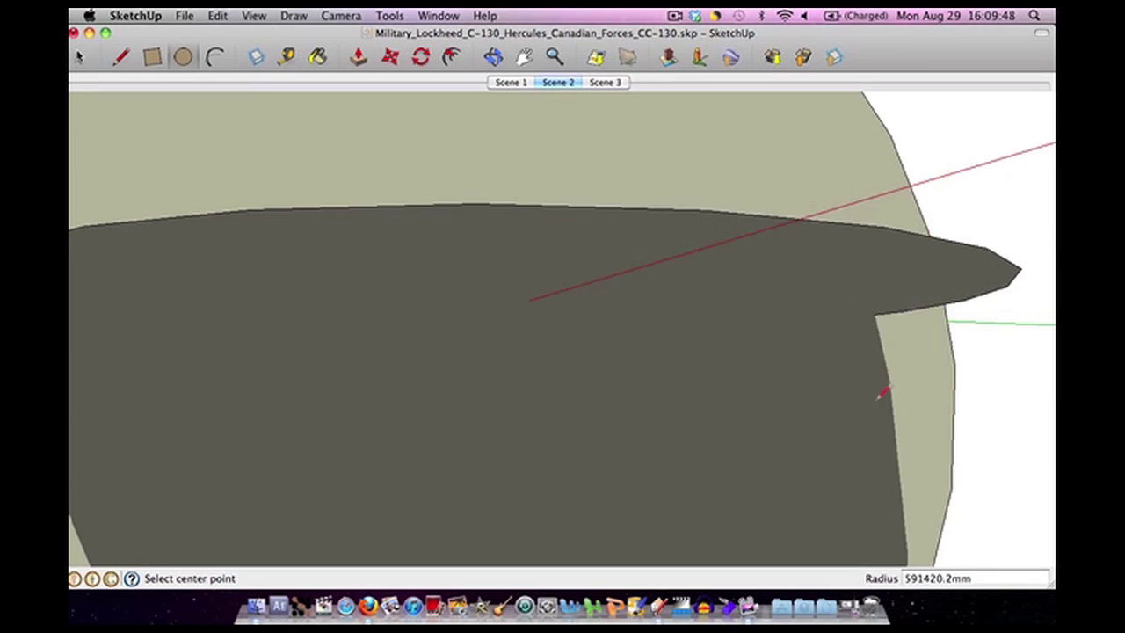
Return to Scene 2 and inspect the two crossing discs around the Hercules from close up and far away.
{"action": "left_click", "coordinate": [559, 83]}
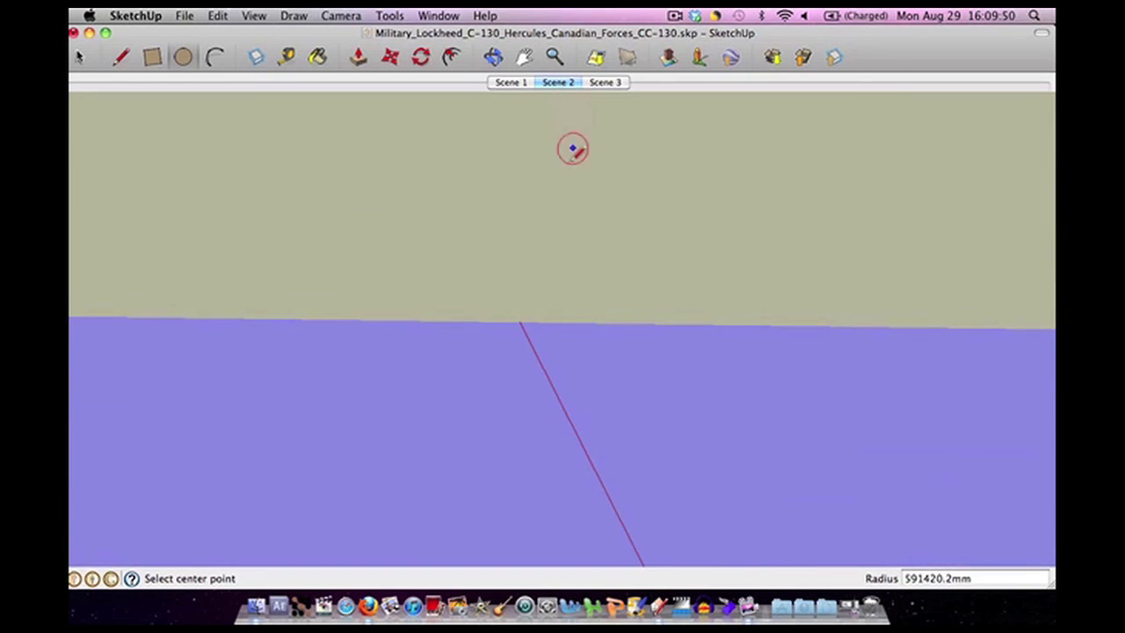
{"action": "key", "text": "o"}
{"action": "left_click_drag", "start_coordinate": [698, 291], "coordinate": [178, 291]}
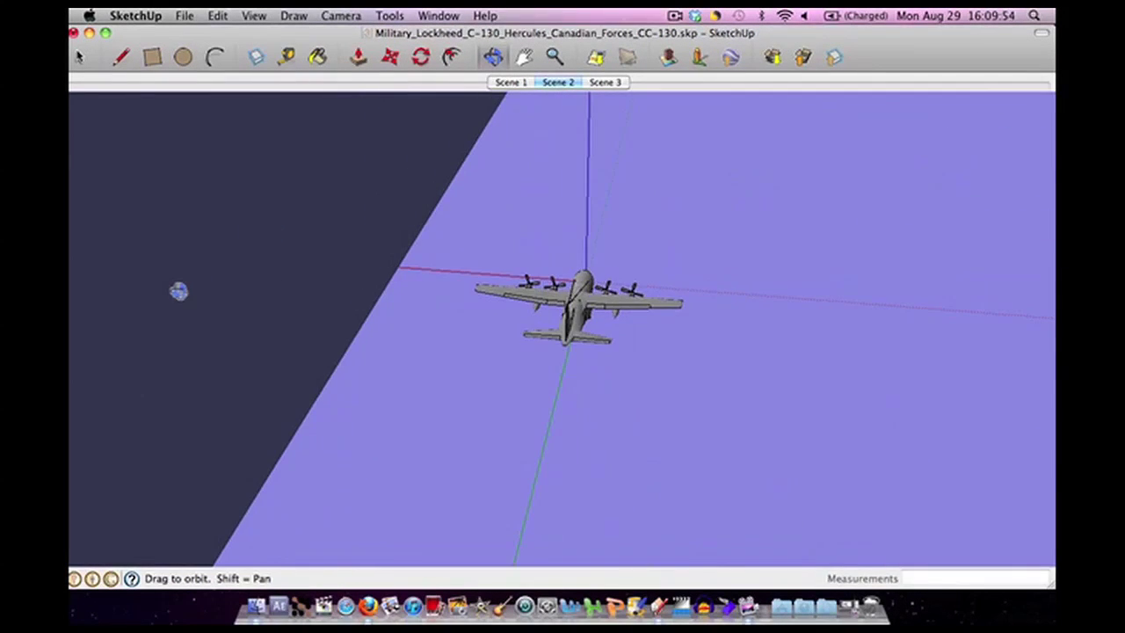
{"action": "scroll", "coordinate": [424, 376], "scroll_direction": "up", "scroll_amount": 5}
{"action": "scroll", "coordinate": [424, 376], "scroll_direction": "down", "scroll_amount": 5}
{"action": "scroll", "coordinate": [427, 376], "scroll_direction": "up", "scroll_amount": 2}
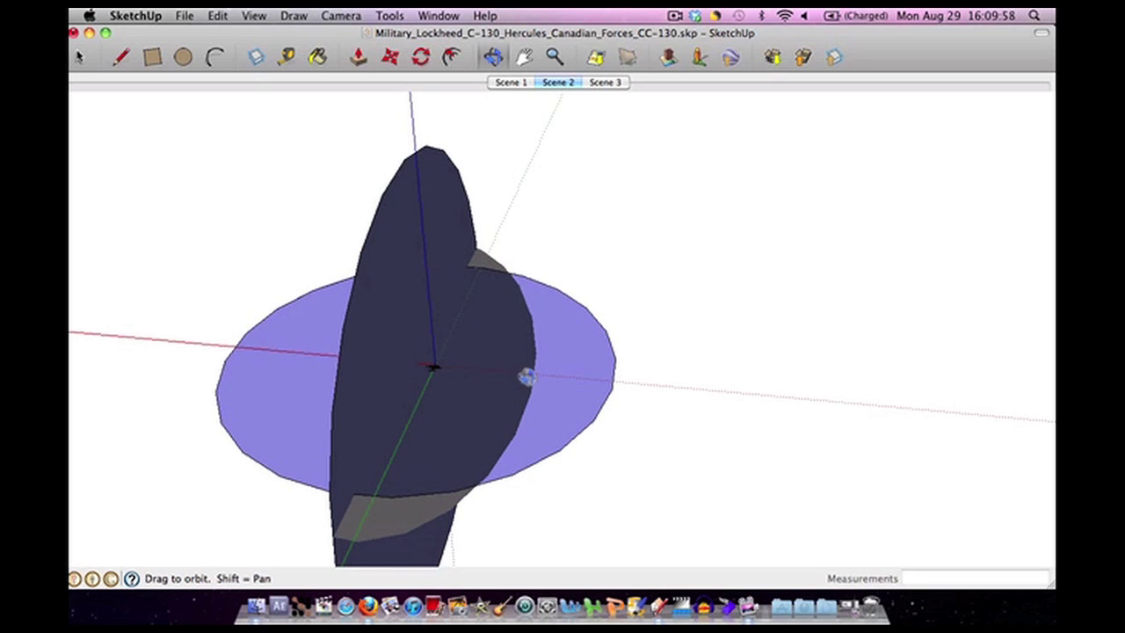
Turn off the shadows and orbit slightly around the two crossing discs.
{"action": "left_click", "coordinate": [254, 16]}
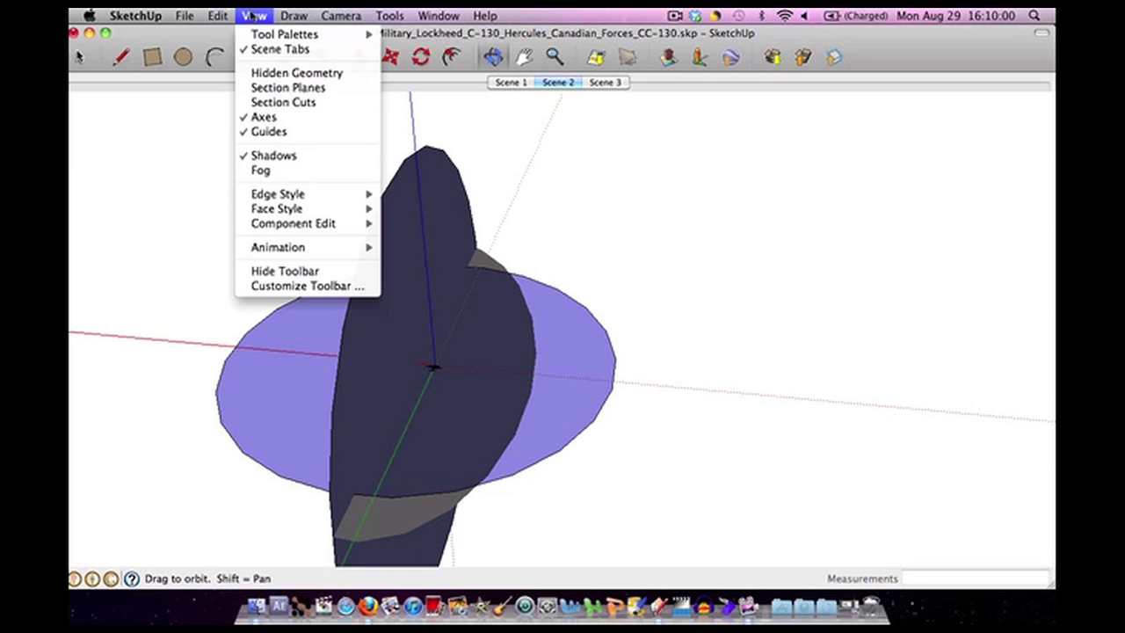
{"action": "left_click", "coordinate": [264, 155]}
{"action": "left_click_drag", "start_coordinate": [417, 427], "coordinate": [450, 411]}
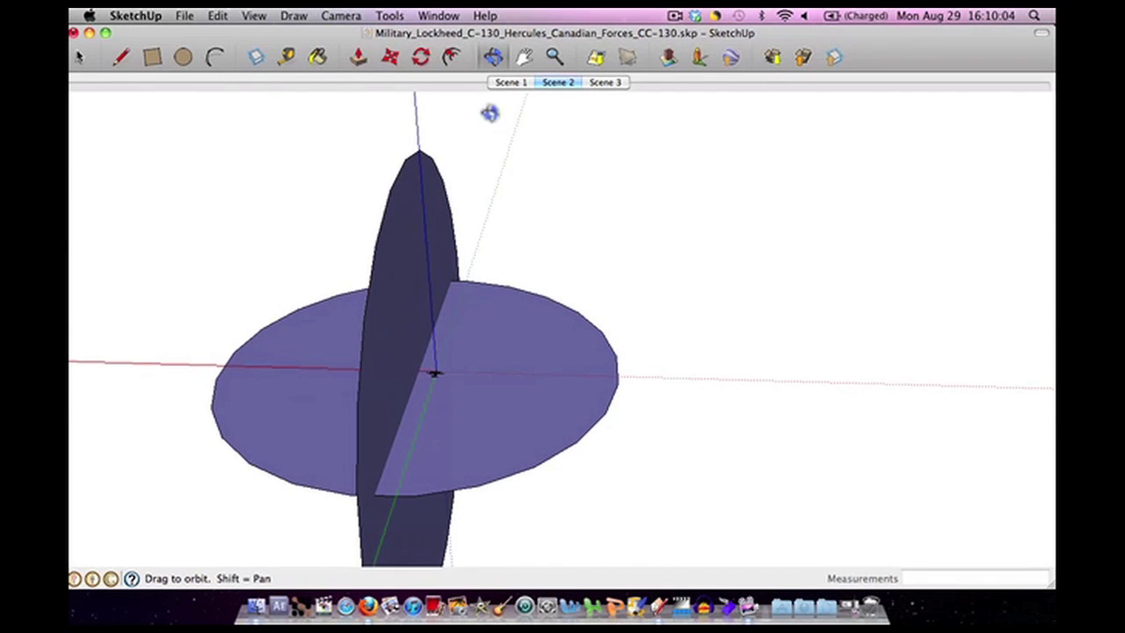
Sweep the vertical circle around the horizontal disc with Follow Me to form a huge sphere enclosing the aircraft.
{"action": "left_click", "coordinate": [389, 16]}
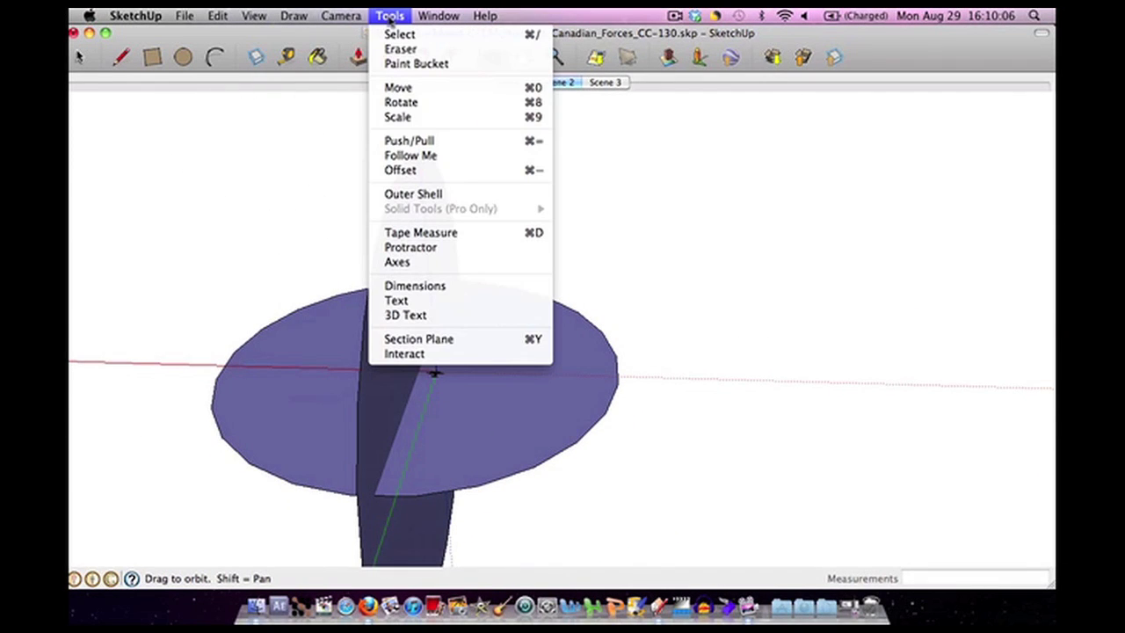
{"action": "left_click", "coordinate": [390, 19]}
{"action": "left_click", "coordinate": [78, 57]}
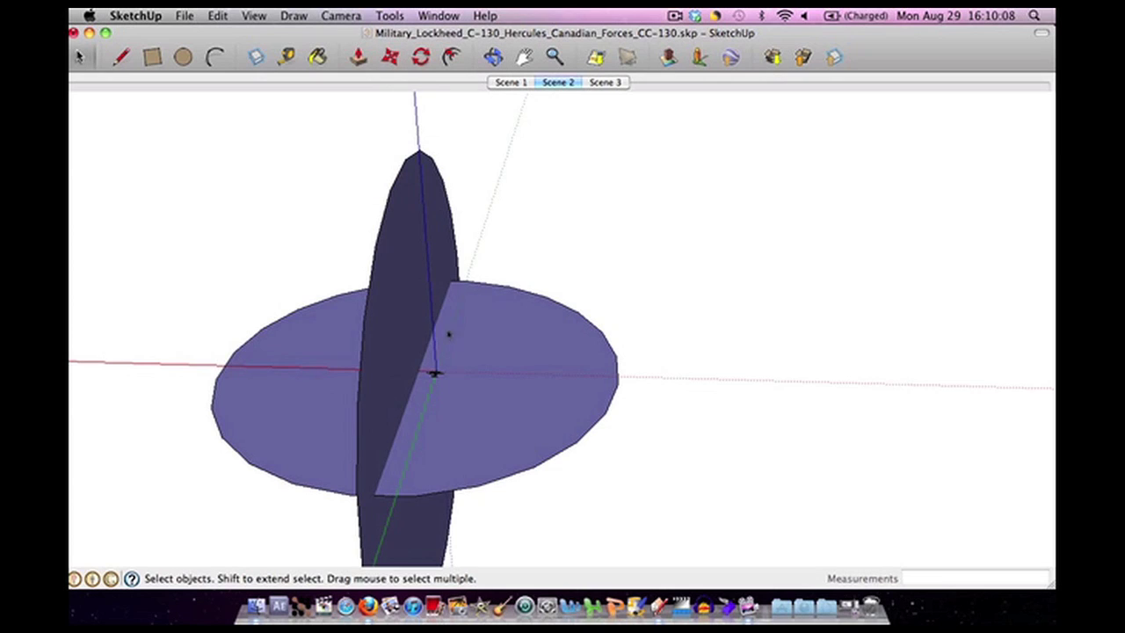
{"action": "left_click", "coordinate": [394, 17]}
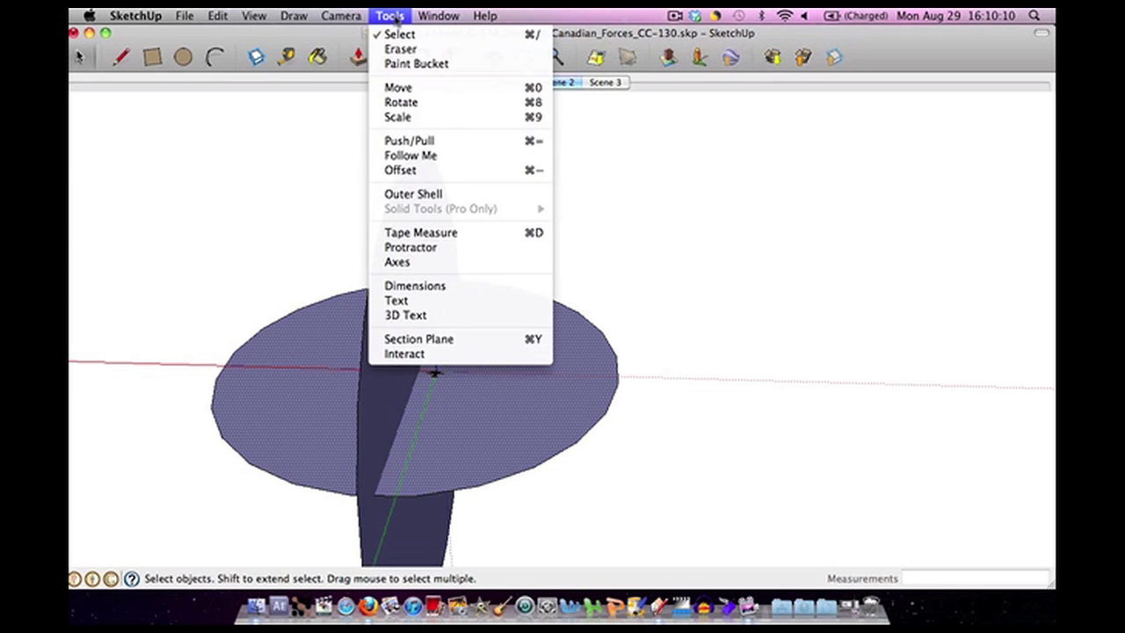
{"action": "left_click", "coordinate": [409, 138]}
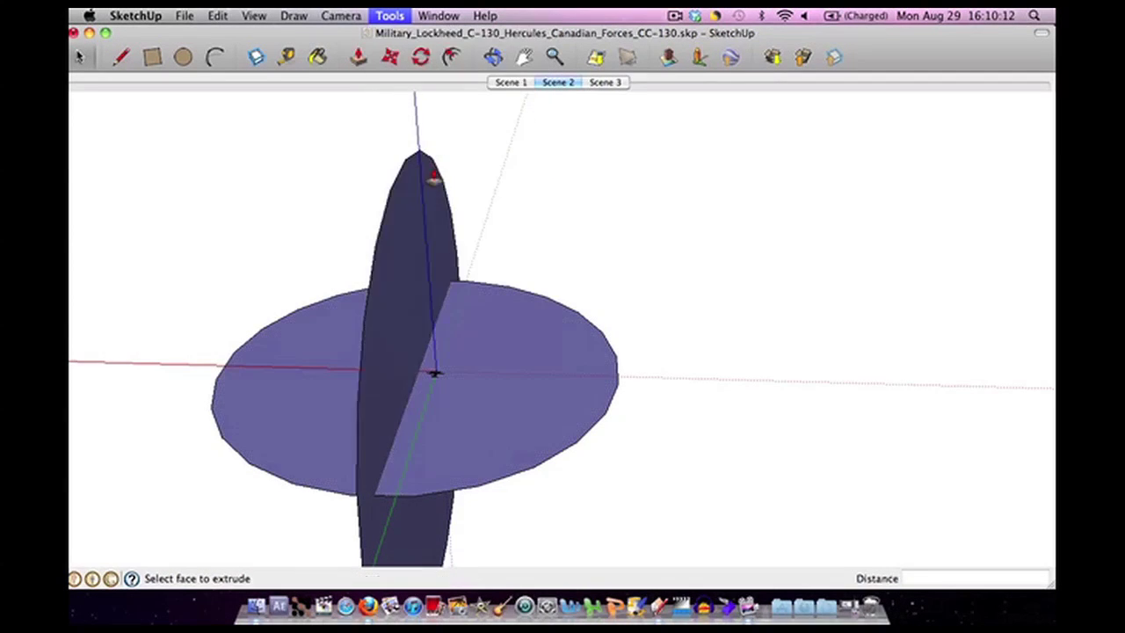
{"action": "left_click", "coordinate": [397, 277]}
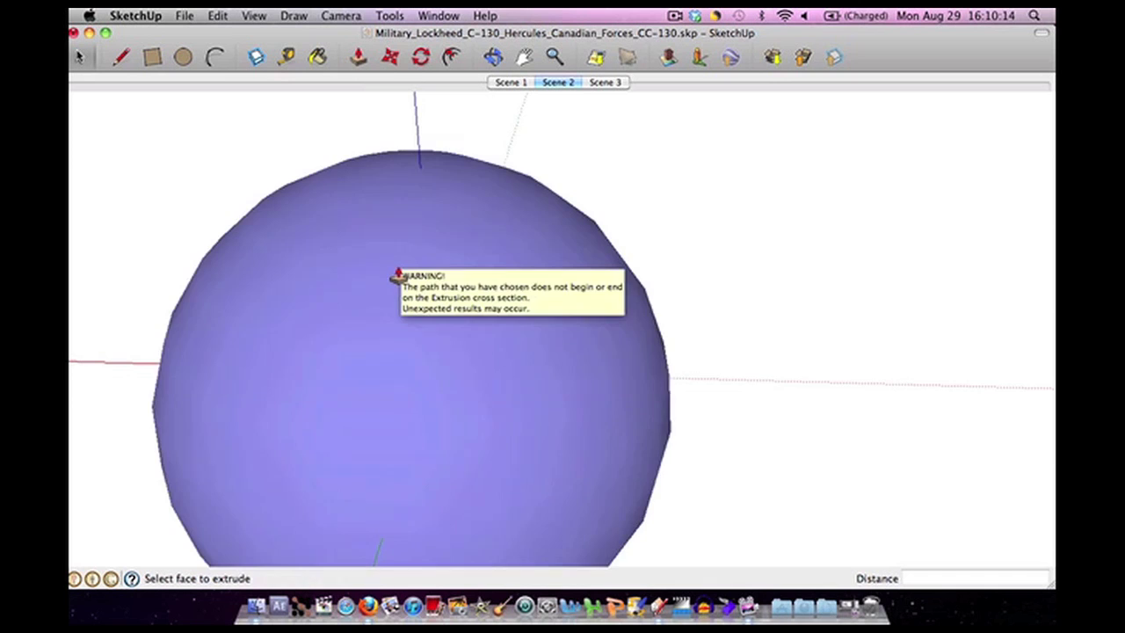
{"action": "key", "text": "o"}
{"action": "left_click_drag", "start_coordinate": [530, 322], "coordinate": [121, 283]}
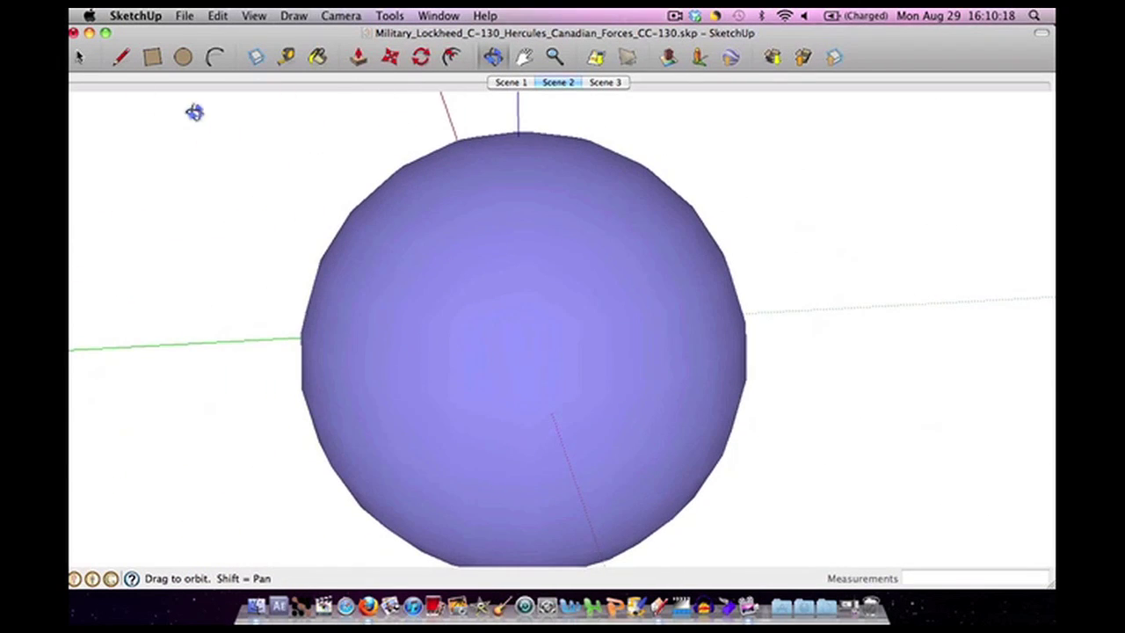
Return to Scene 2 inside the sphere and delete the face of the horizontal disc behind the aircraft.
{"action": "left_click", "coordinate": [548, 81]}
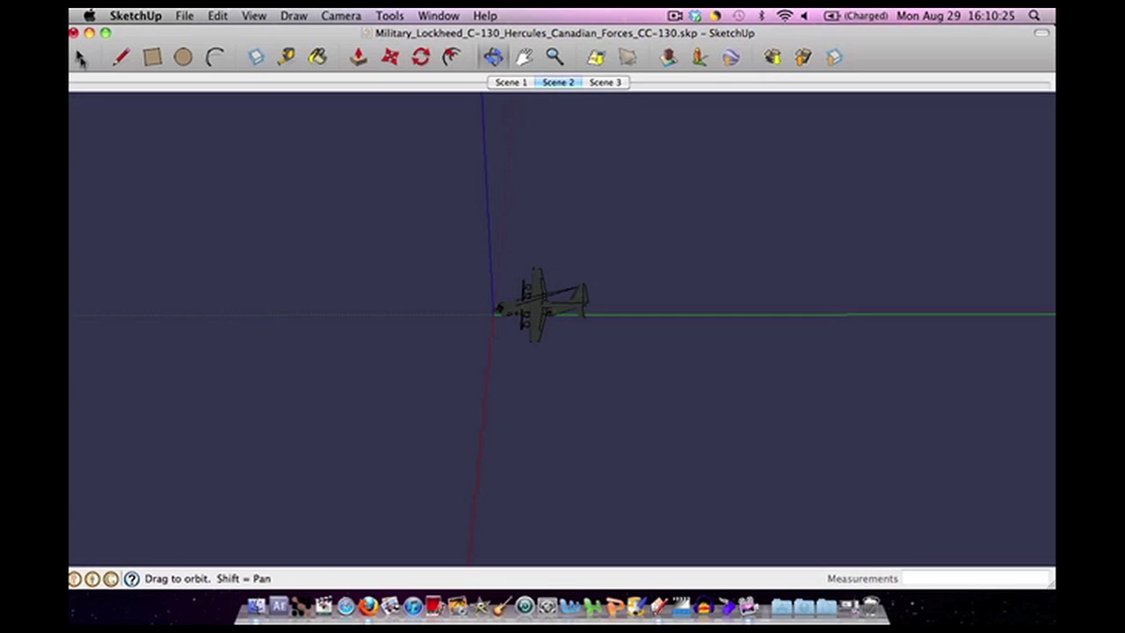
{"action": "left_click", "coordinate": [78, 57]}
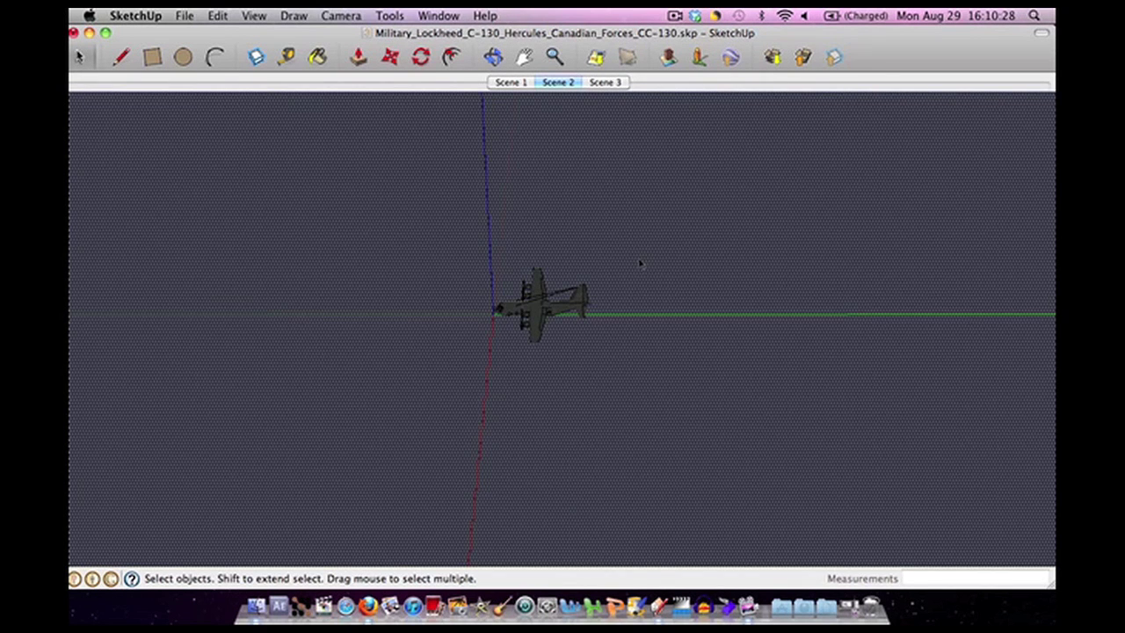
{"action": "key", "text": "o"}
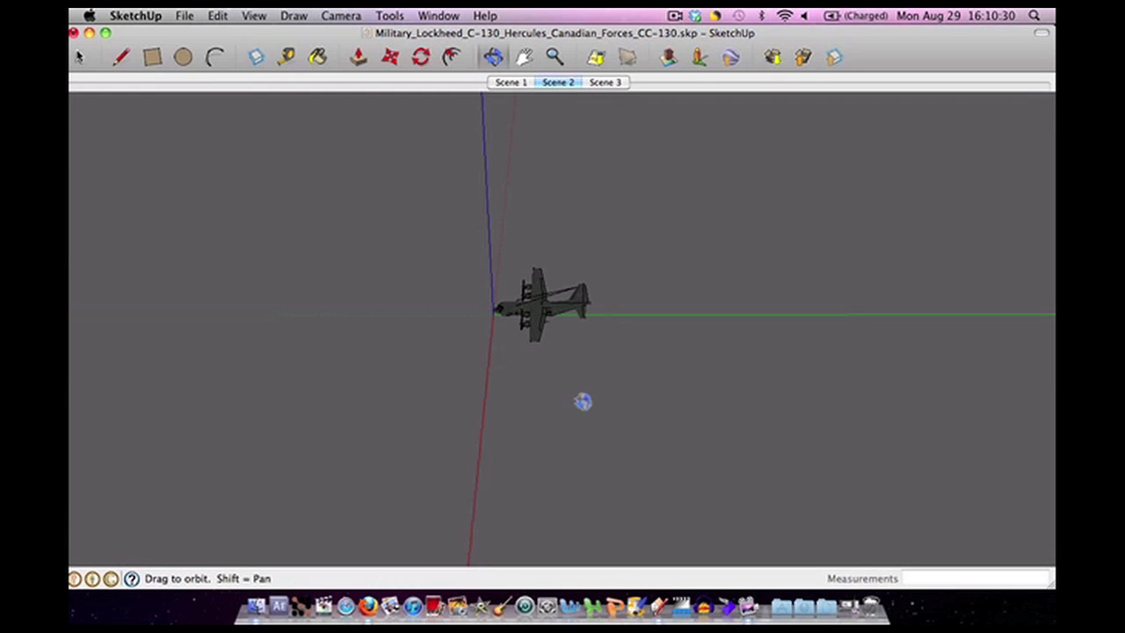
{"action": "left_click_drag", "start_coordinate": [585, 402], "coordinate": [527, 163]}
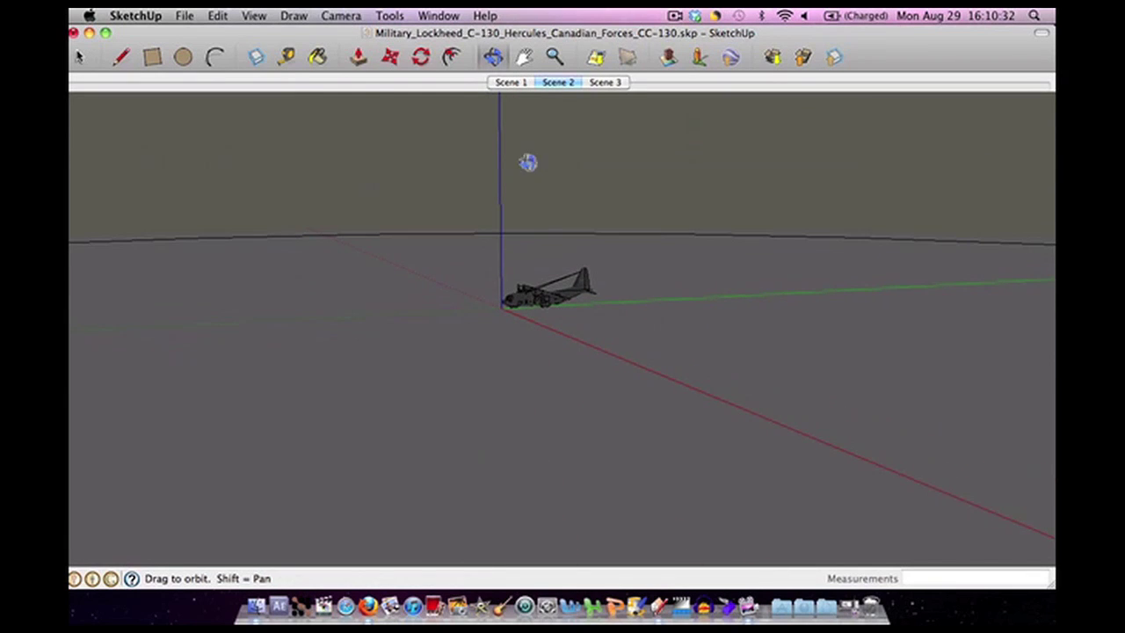
Turn off the shadows inside the sphere and orbit around the aircraft.
{"action": "left_click", "coordinate": [257, 15]}
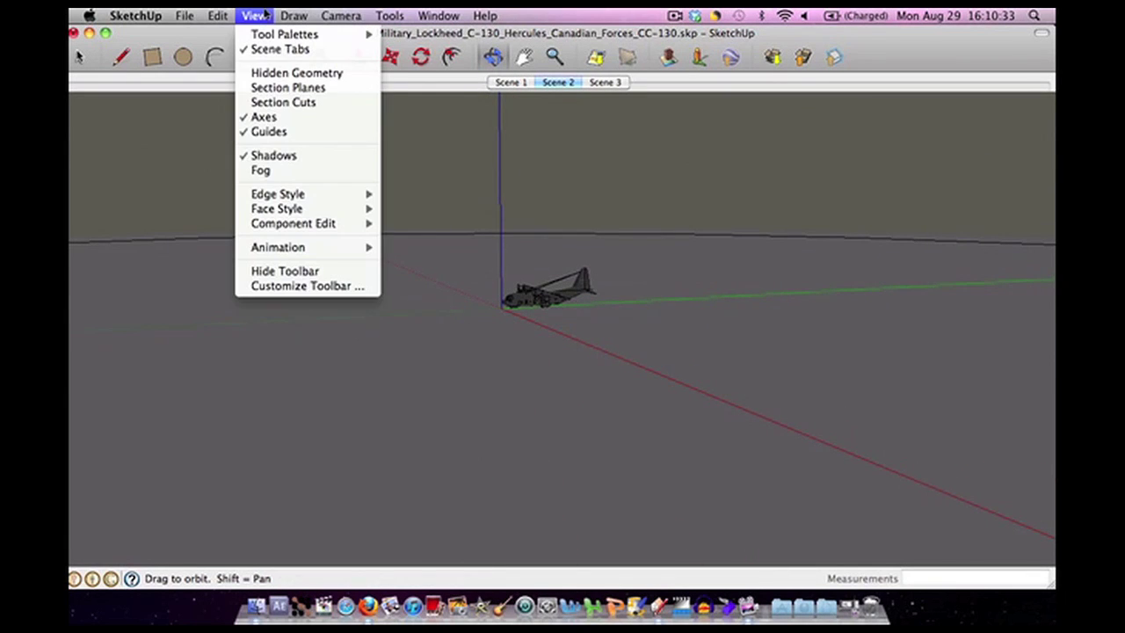
{"action": "left_click", "coordinate": [292, 157]}
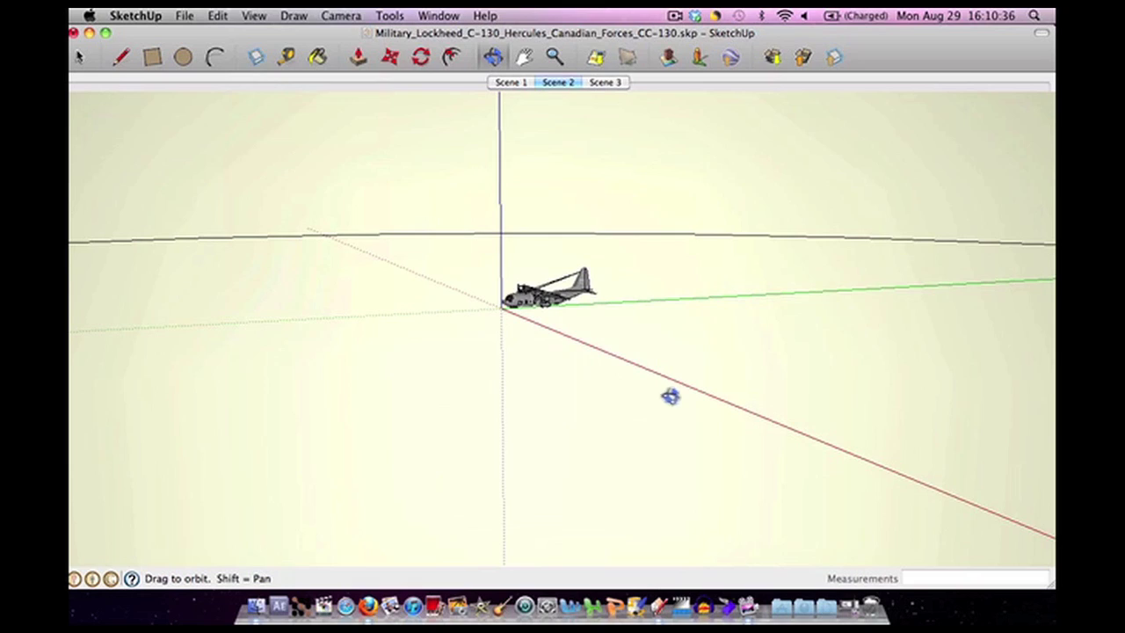
{"action": "left_click_drag", "start_coordinate": [773, 367], "coordinate": [564, 407]}
Paint the inner surface of the sphere solid blue at 100% opacity as a backdrop for the aircraft.
{"action": "left_click", "coordinate": [318, 57]}
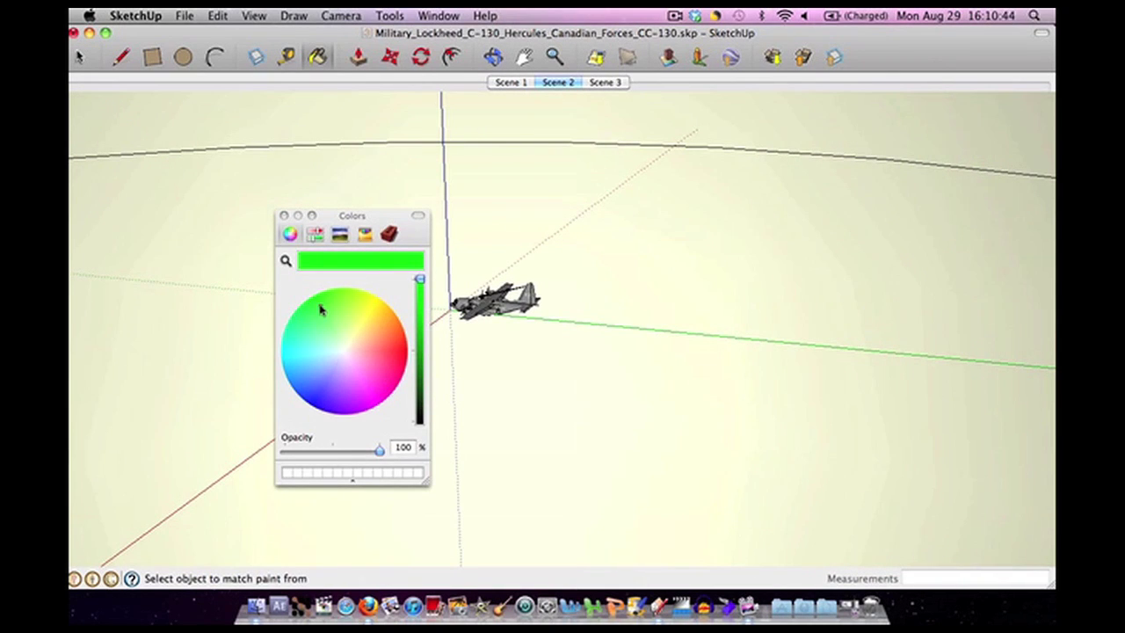
{"action": "left_click", "coordinate": [314, 401]}
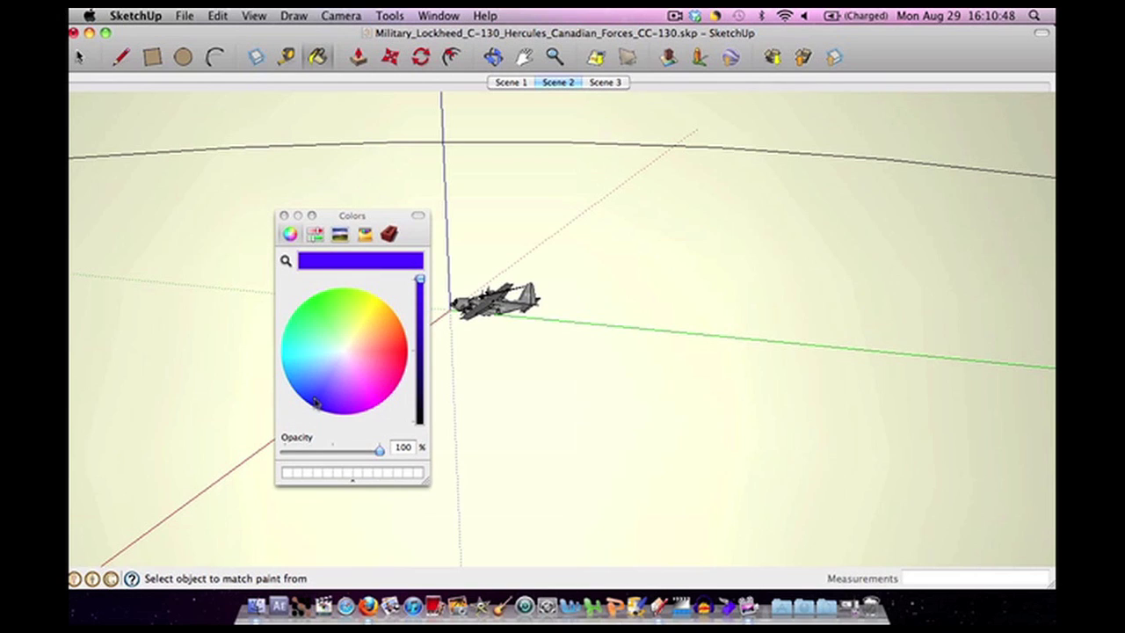
{"action": "left_click", "coordinate": [284, 215]}
{"action": "left_click", "coordinate": [327, 209]}
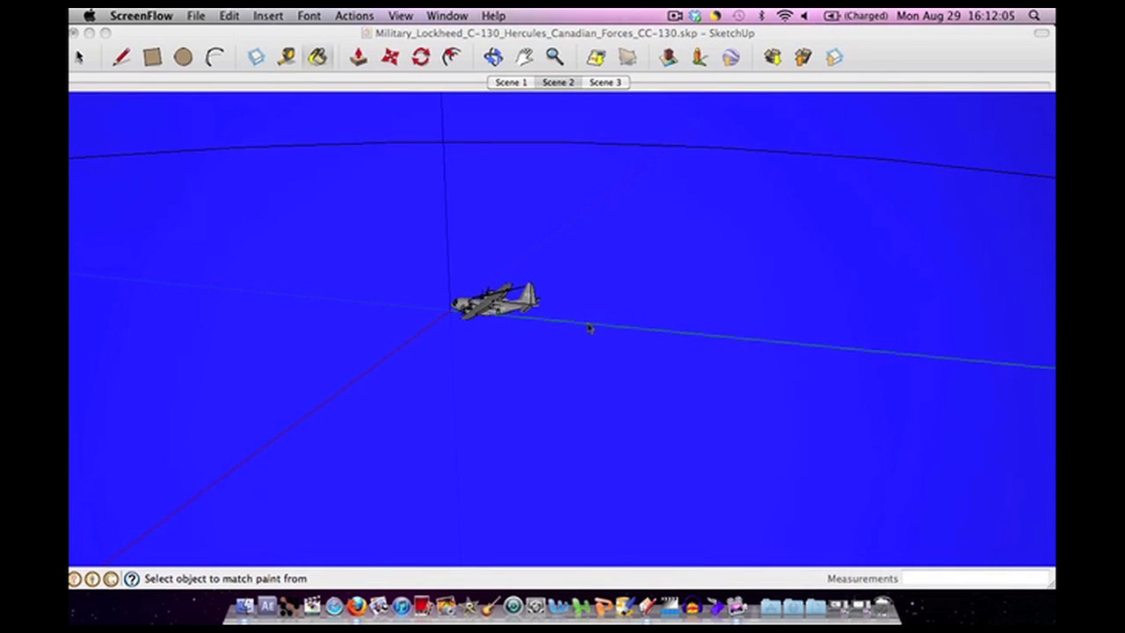
{"action": "left_click", "coordinate": [508, 404]}
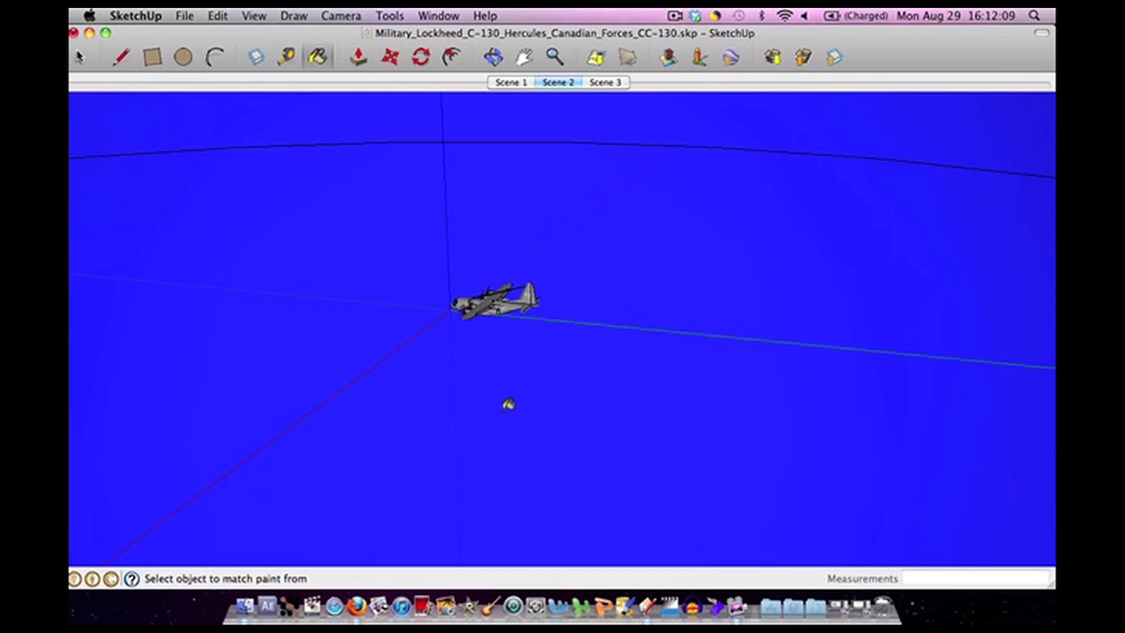
Hide the axes and the guides in the blue scene around the aircraft.
{"action": "key", "text": "o"}
{"action": "mouse_move", "coordinate": [508, 414]}
{"action": "left_mouse_down"}
{"action": "mouse_move", "coordinate": [746, 321]}
{"action": "mouse_move", "coordinate": [708, 394]}
{"action": "left_mouse_up"}
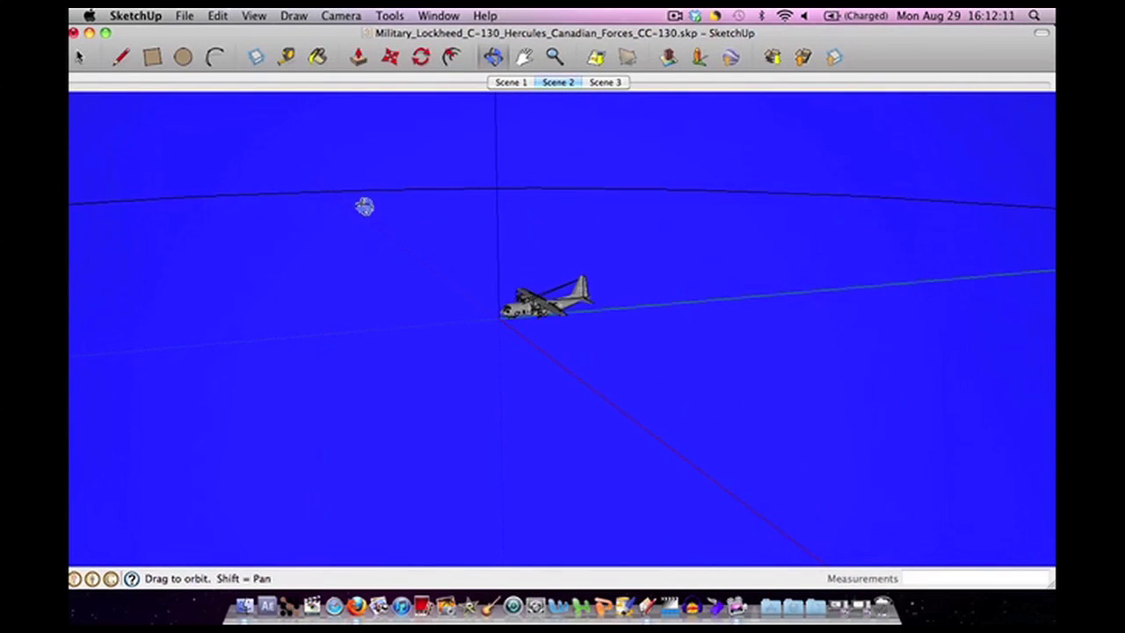
{"action": "left_click", "coordinate": [184, 16]}
{"action": "mouse_move", "coordinate": [254, 16]}
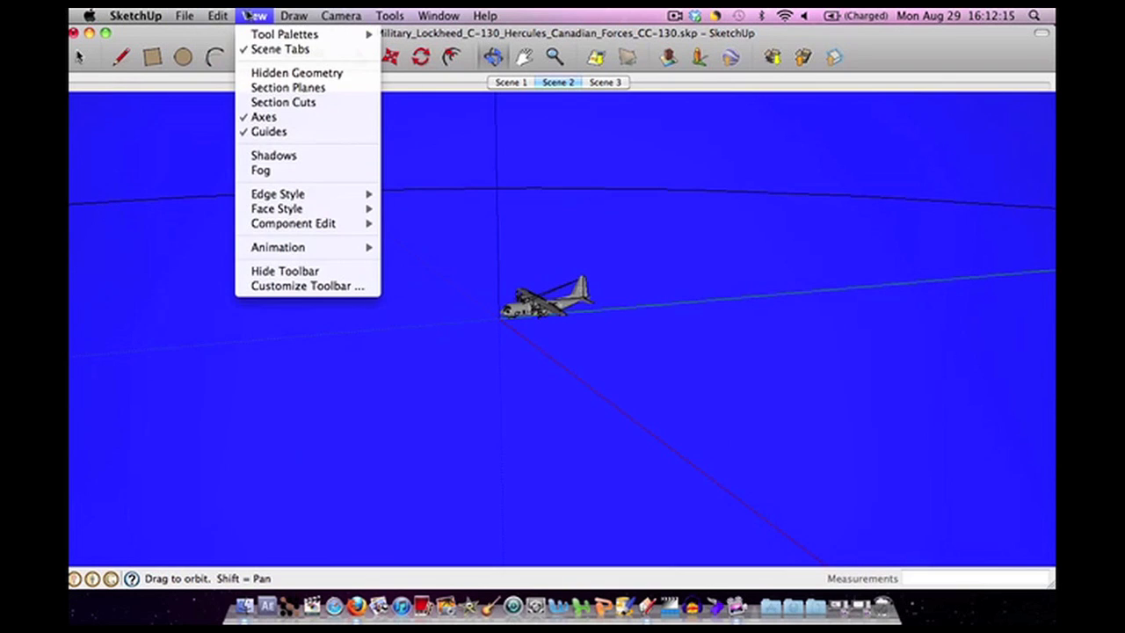
{"action": "left_click", "coordinate": [263, 118]}
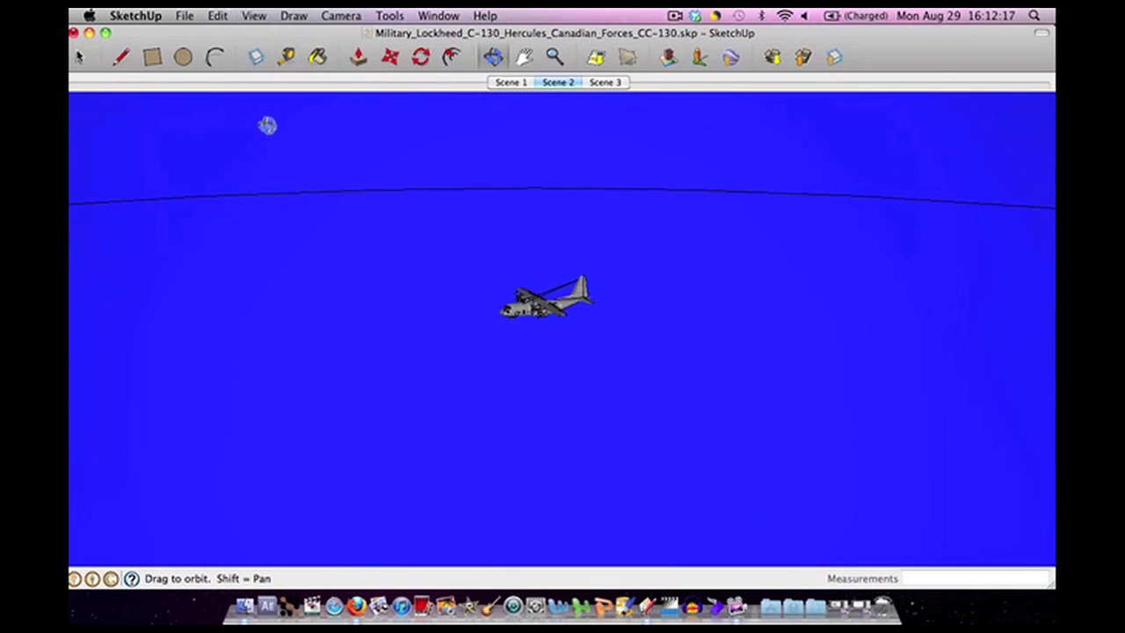
{"action": "left_click", "coordinate": [256, 16]}
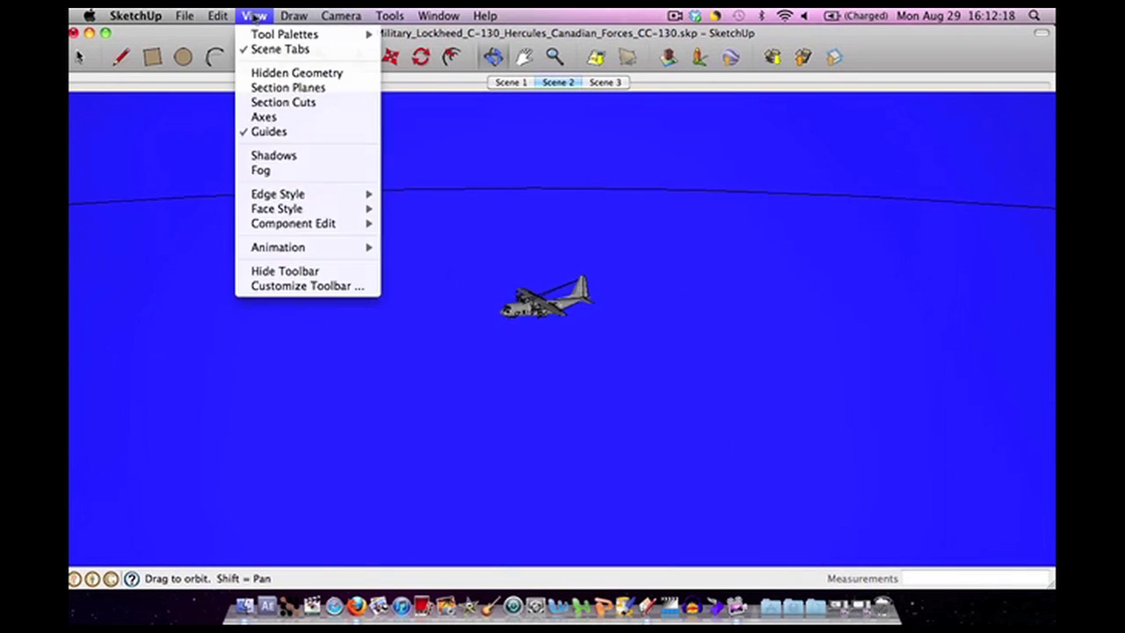
{"action": "left_click", "coordinate": [268, 133]}
Delete the leftover horizontal circle edge that crosses the blue background.
{"action": "key", "text": "space"}
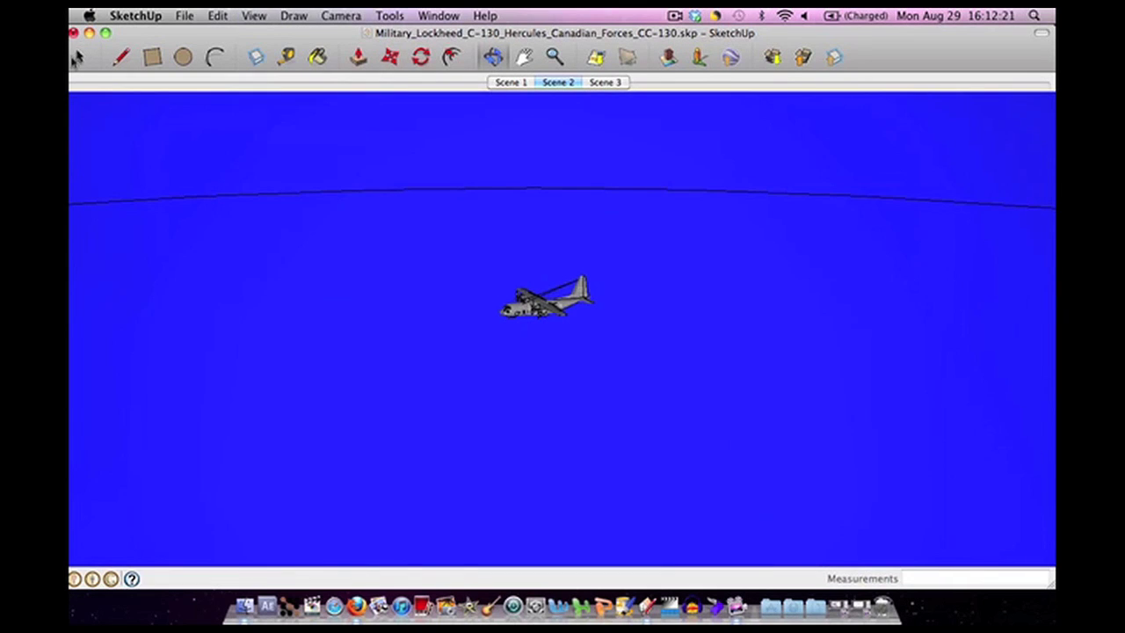
{"action": "left_click", "coordinate": [423, 191]}
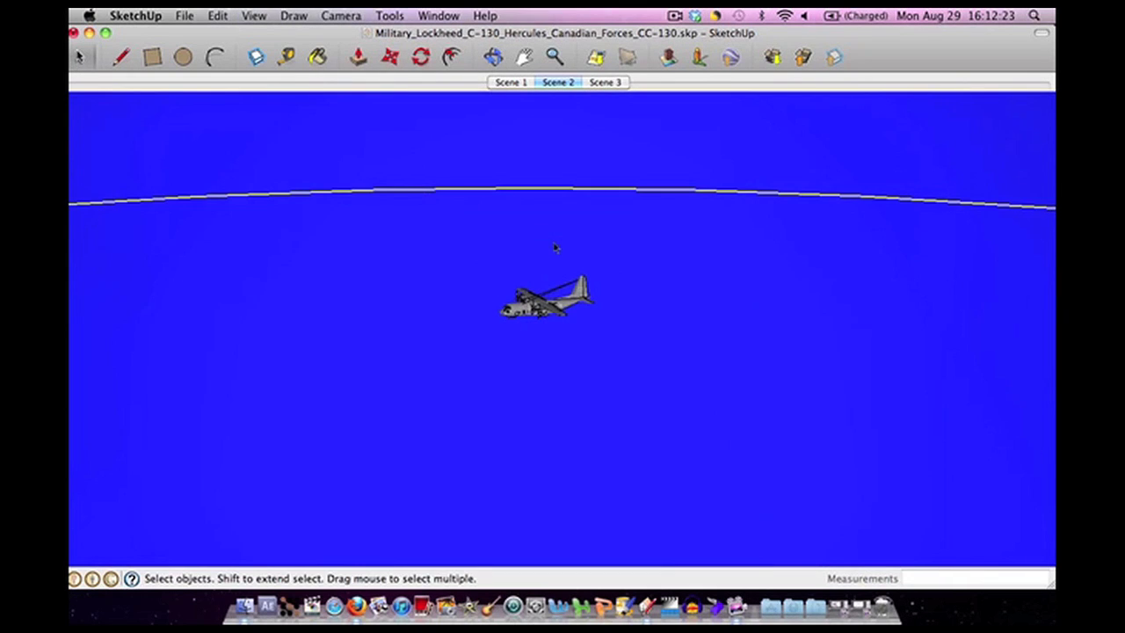
{"action": "key", "text": "Delete"}
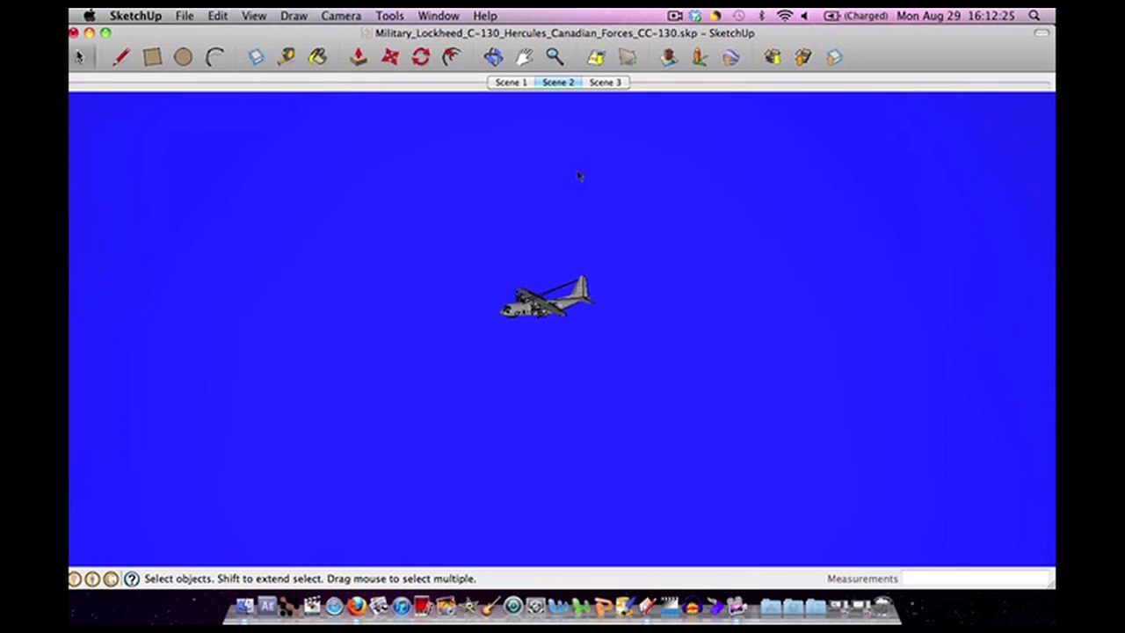
Switch back to the Scene 2 view and turn its shadows off.
{"action": "left_click", "coordinate": [563, 82]}
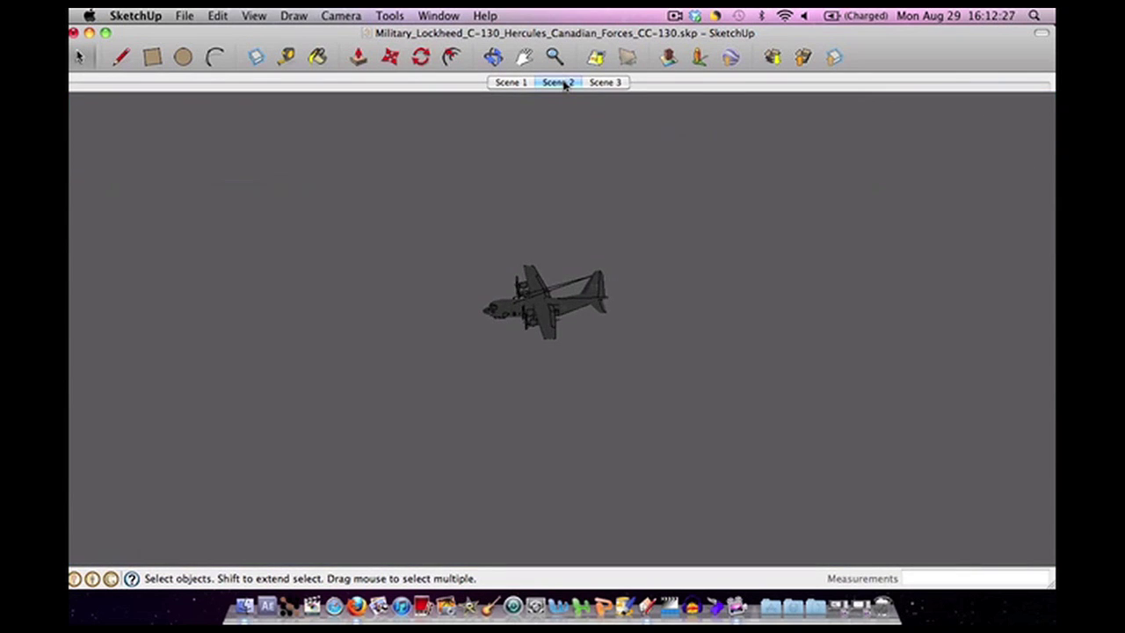
{"action": "left_click", "coordinate": [255, 15]}
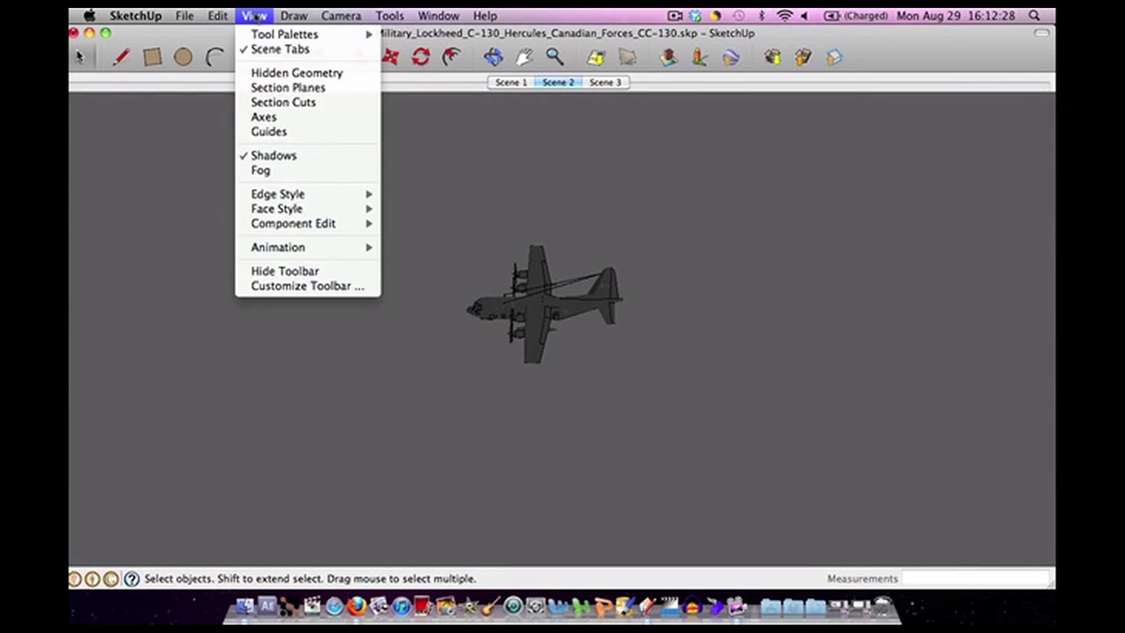
{"action": "left_click", "coordinate": [296, 161]}
{"action": "left_click", "coordinate": [254, 15]}
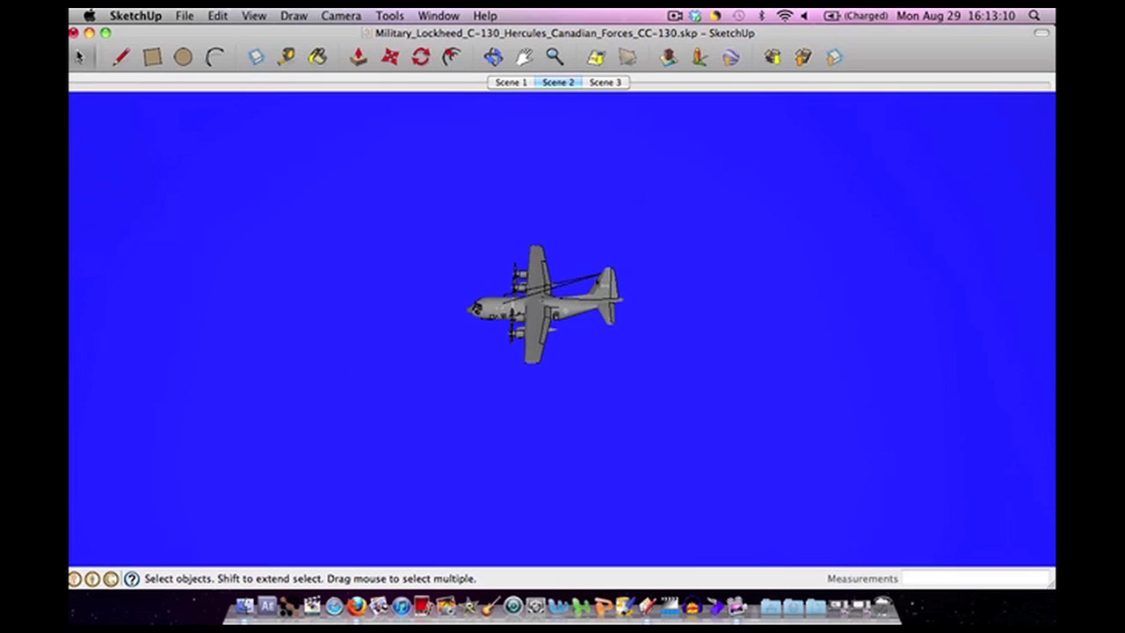
Pan the view to inspect the Hercules at different positions against the blue background.
{"action": "key", "text": "h"}
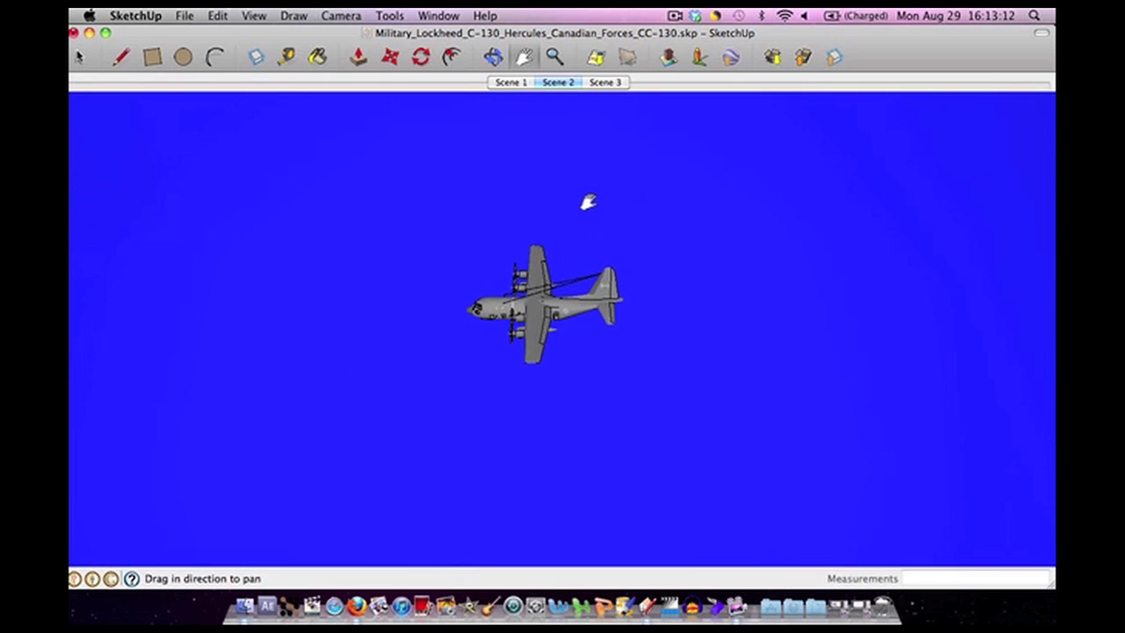
{"action": "mouse_move", "coordinate": [916, 156]}
{"action": "left_mouse_down"}
{"action": "mouse_move", "coordinate": [812, 168]}
{"action": "mouse_move", "coordinate": [912, 171]}
{"action": "left_mouse_up"}
{"action": "left_click_drag", "start_coordinate": [348, 269], "coordinate": [256, 272]}
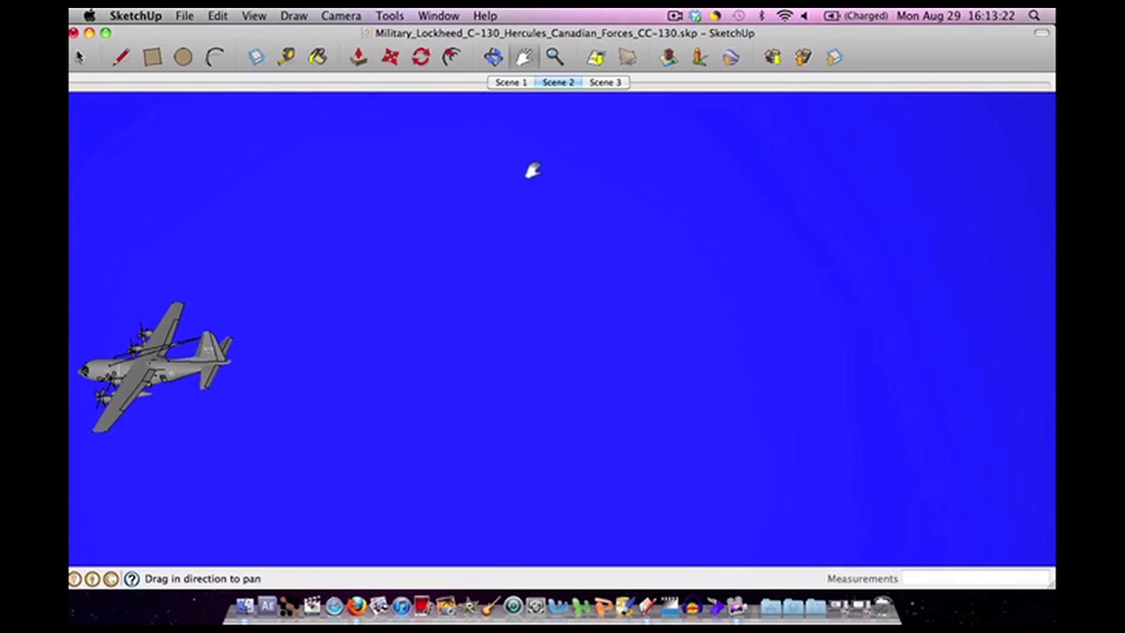
{"action": "left_click_drag", "start_coordinate": [284, 276], "coordinate": [416, 267]}
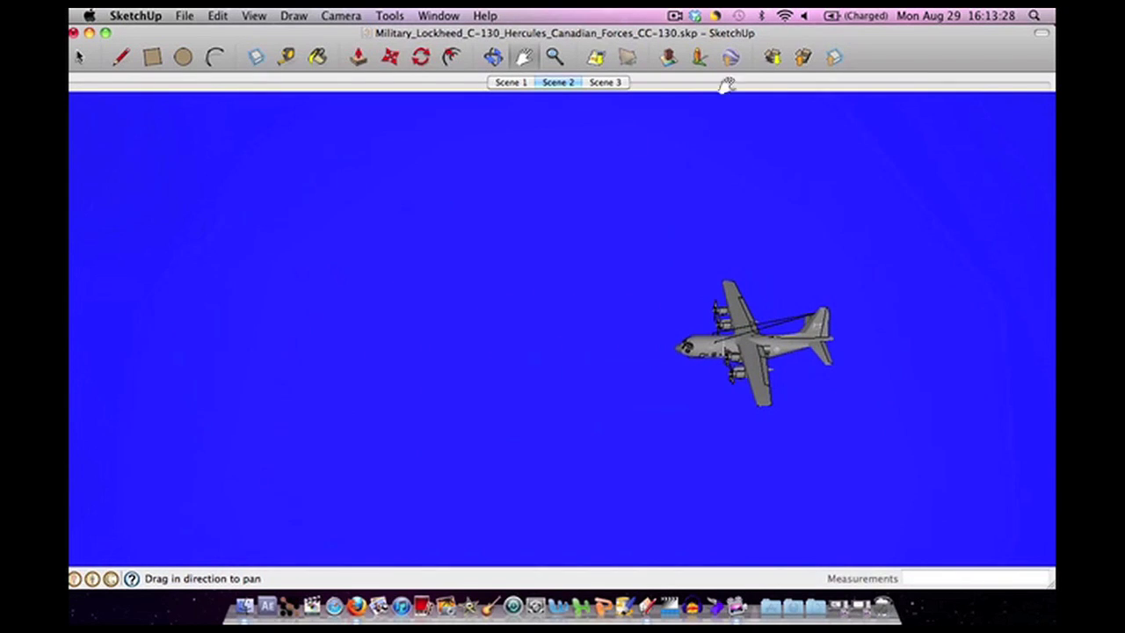
{"action": "left_click", "coordinate": [674, 16]}
{"action": "left_click", "coordinate": [681, 19]}
{"action": "left_click_drag", "start_coordinate": [818, 196], "coordinate": [795, 204]}
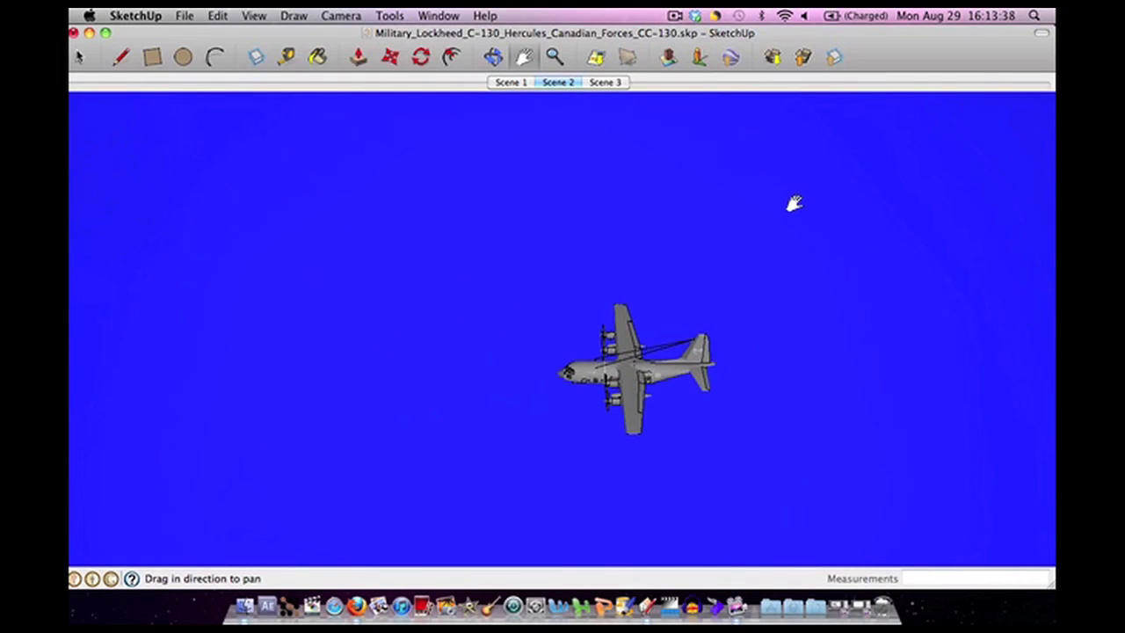